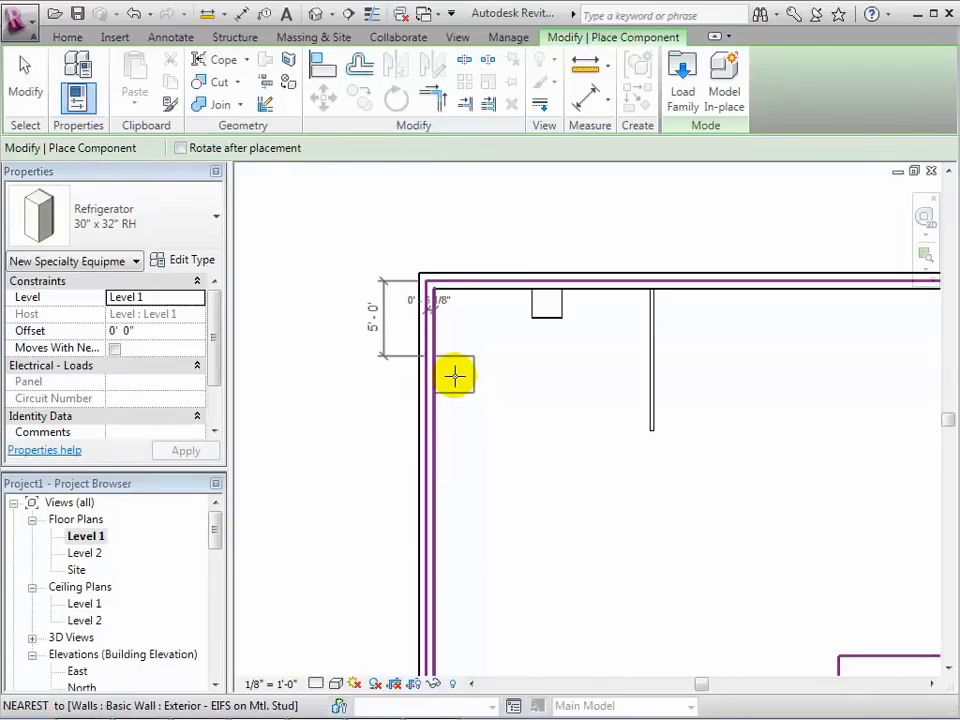
Place the 30" x 32" RH refrigerator against the west exterior wall and a 42" x 21" Sink Kitchen-Double in the open floor area
{"action": "left_click", "coordinate": [455, 375]}
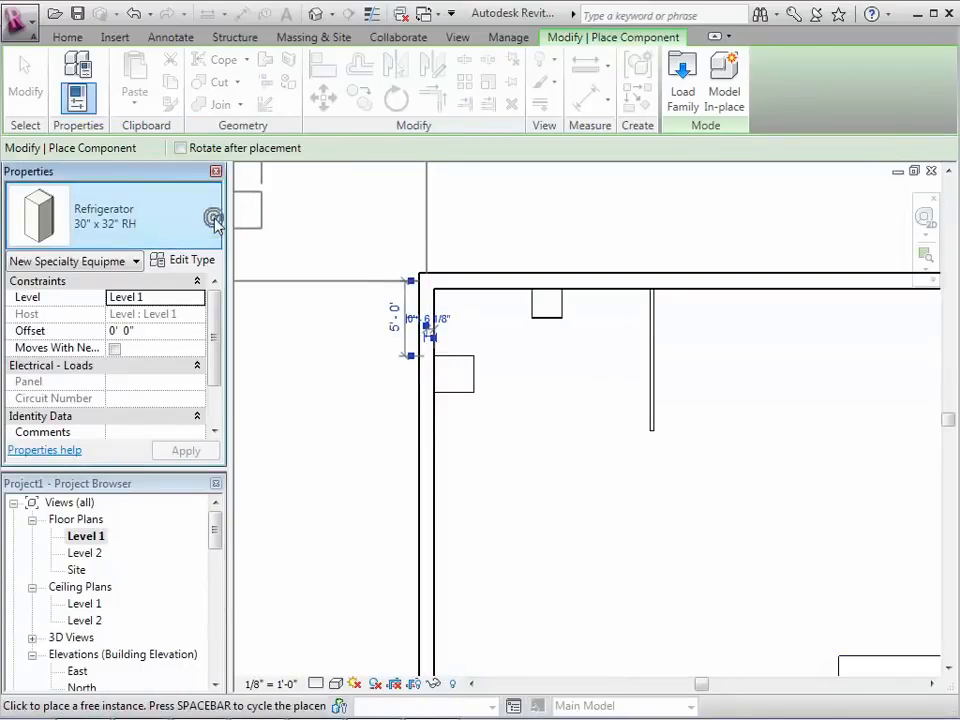
{"action": "left_click", "coordinate": [215, 222]}
{"action": "left_click_drag", "start_coordinate": [216, 354], "coordinate": [154, 499]}
{"action": "left_click", "coordinate": [71, 510]}
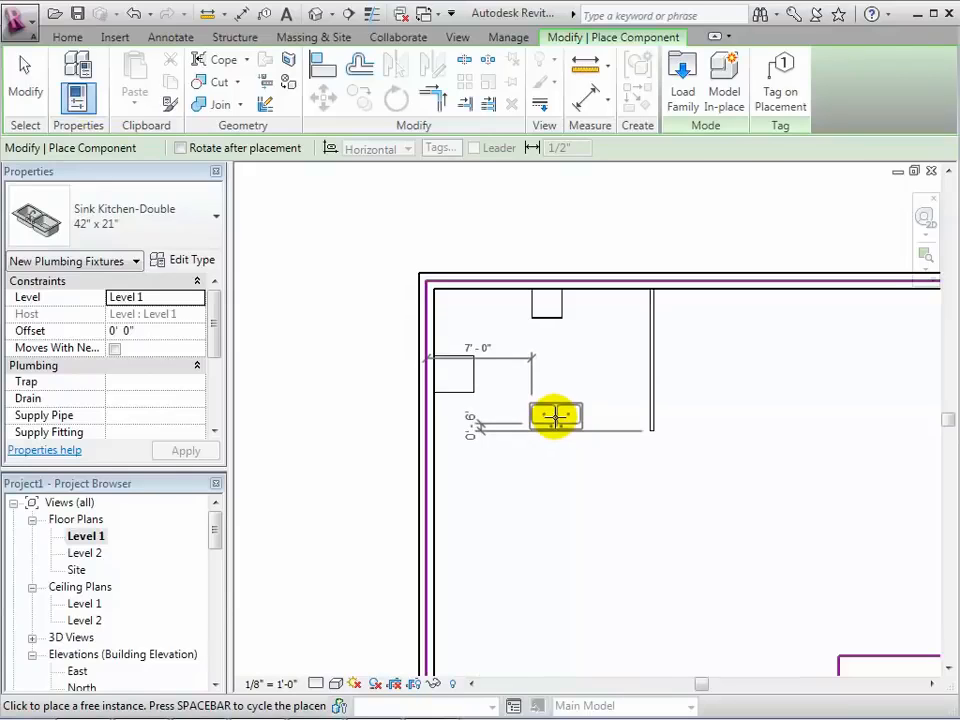
{"action": "left_click", "coordinate": [555, 415]}
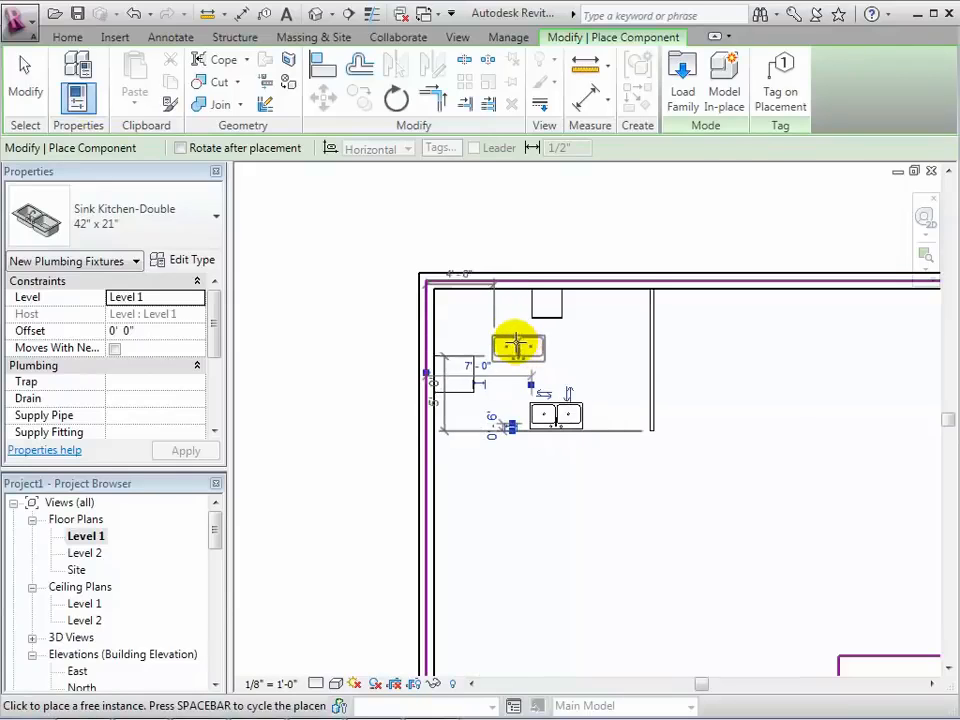
Open the default 3D view, end component placement, and examine the refrigerator, dishwasher and sink arrangement
{"action": "left_click", "coordinate": [316, 15]}
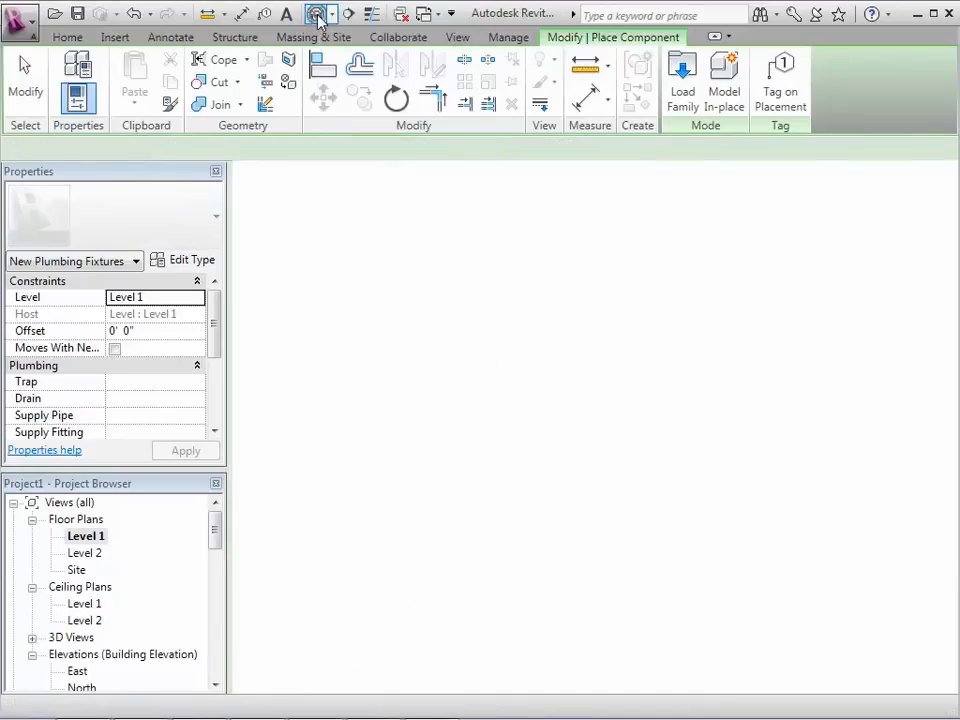
{"action": "left_click", "coordinate": [22, 86]}
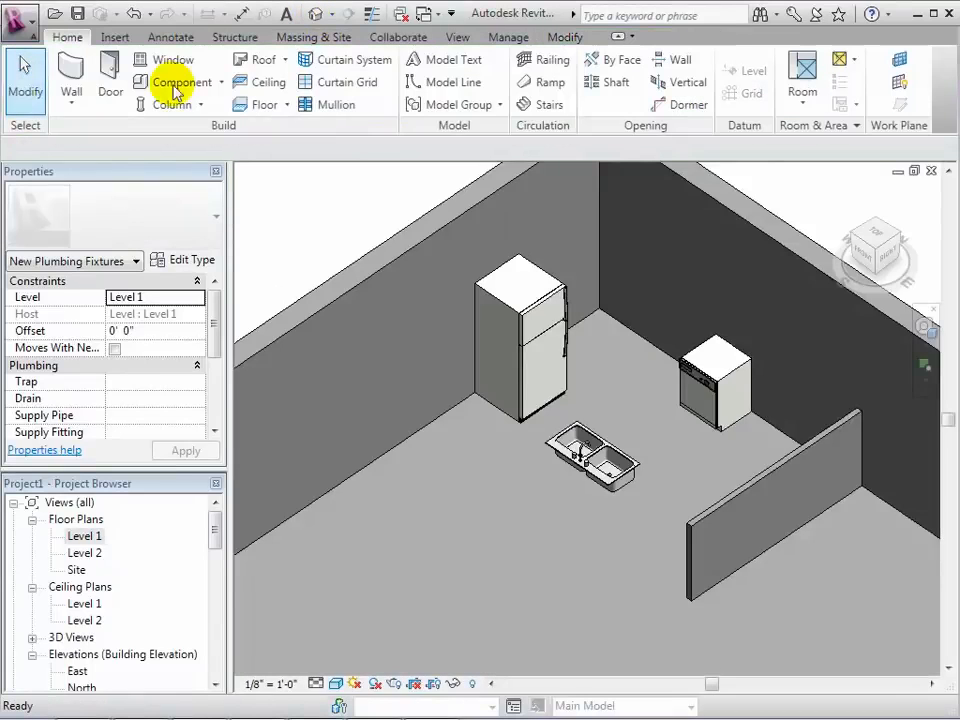
{"action": "scroll", "coordinate": [808, 300], "scroll_direction": "down", "scroll_amount": 1}
{"action": "mouse_move", "coordinate": [857, 243]}
{"action": "left_mouse_down"}
{"action": "mouse_move", "coordinate": [874, 270]}
{"action": "mouse_move", "coordinate": [868, 256]}
{"action": "mouse_move", "coordinate": [864, 264]}
{"action": "left_mouse_up"}
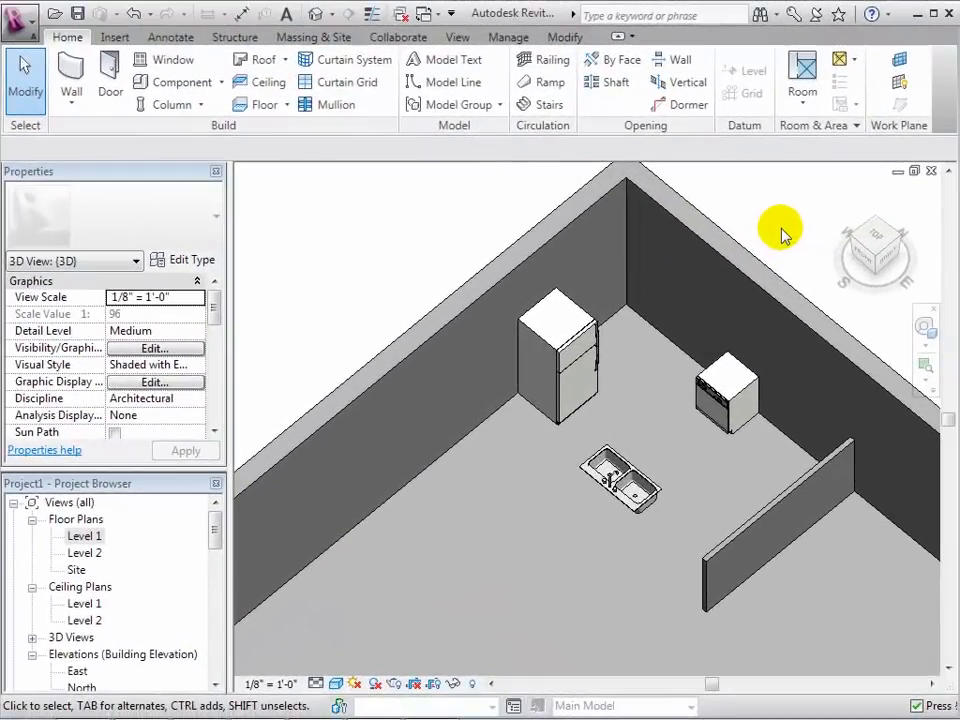
Create an in-place model in the Furniture Systems category and name it Kitchen Counter
{"action": "left_click", "coordinate": [221, 83]}
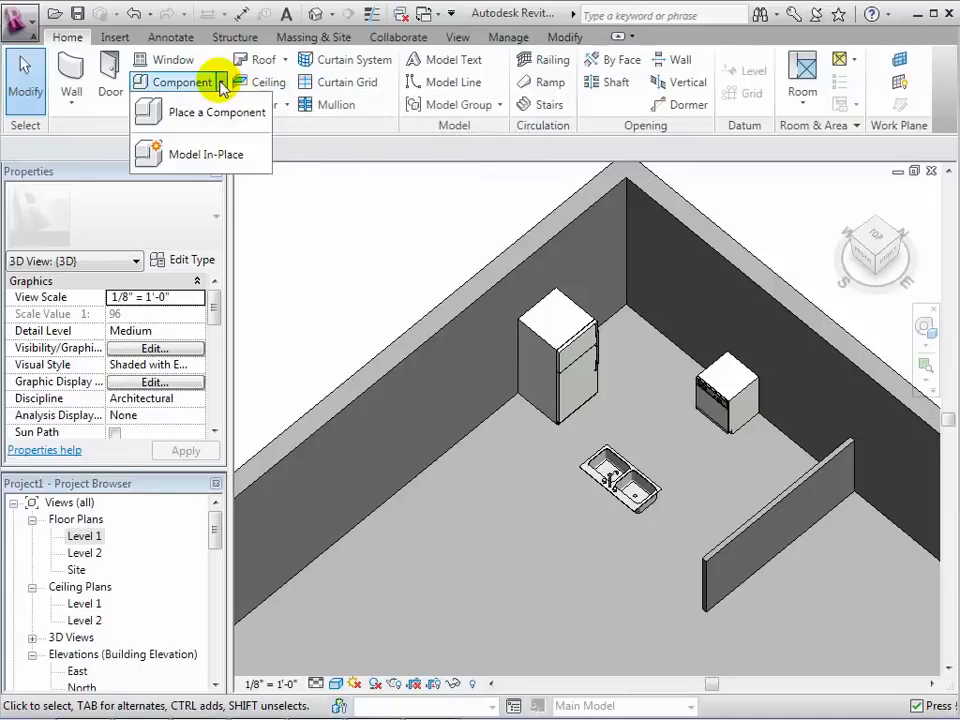
{"action": "left_click", "coordinate": [217, 154]}
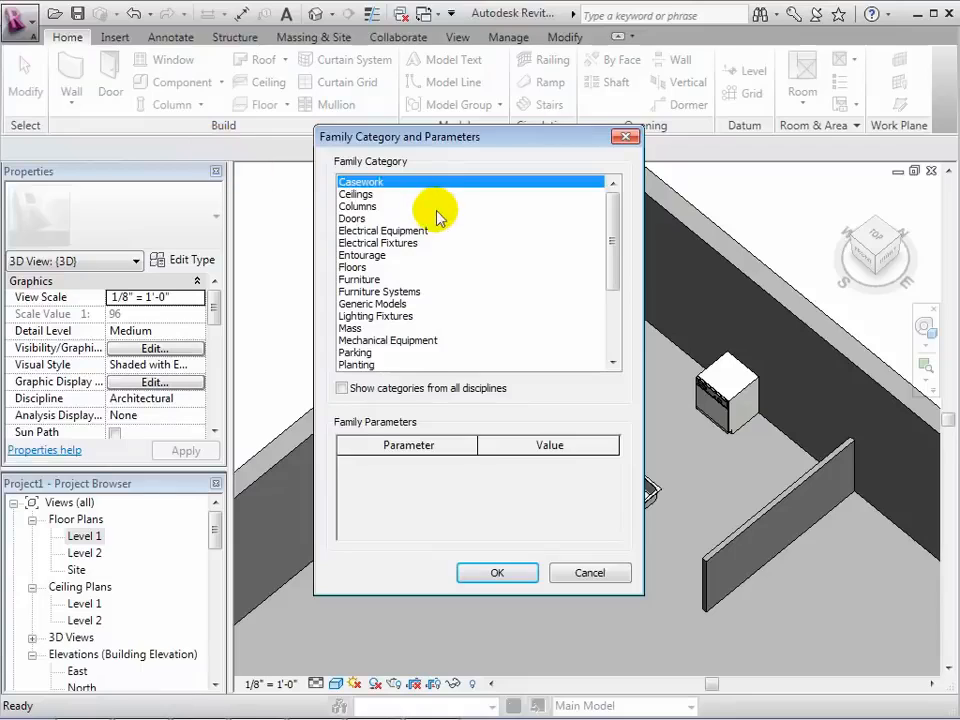
{"action": "left_click_drag", "start_coordinate": [611, 204], "coordinate": [615, 349]}
{"action": "left_click", "coordinate": [342, 388]}
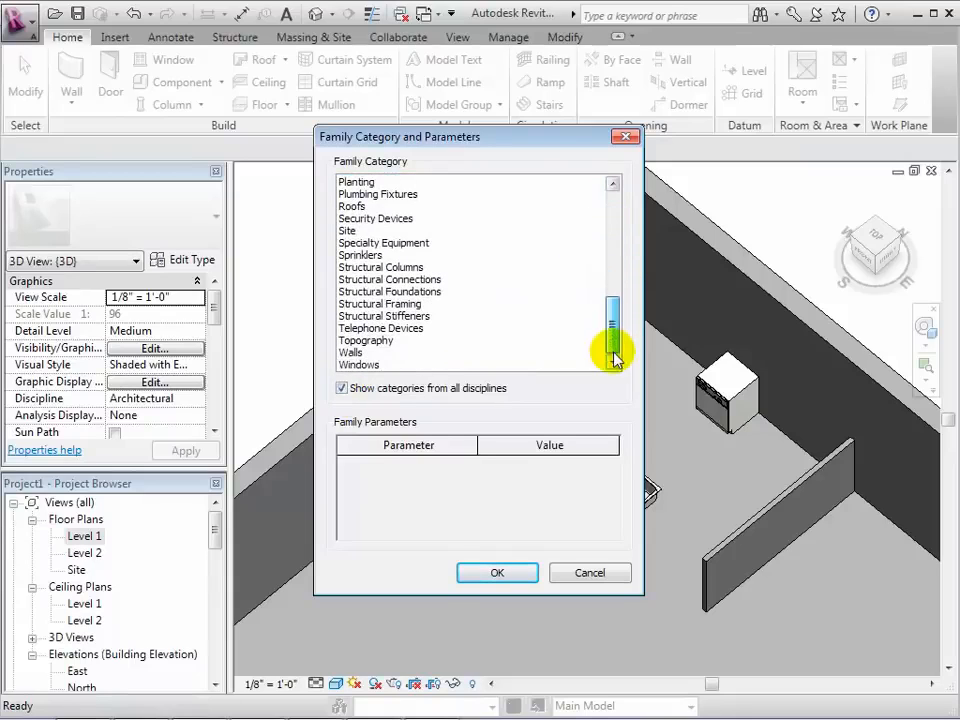
{"action": "left_click", "coordinate": [343, 389]}
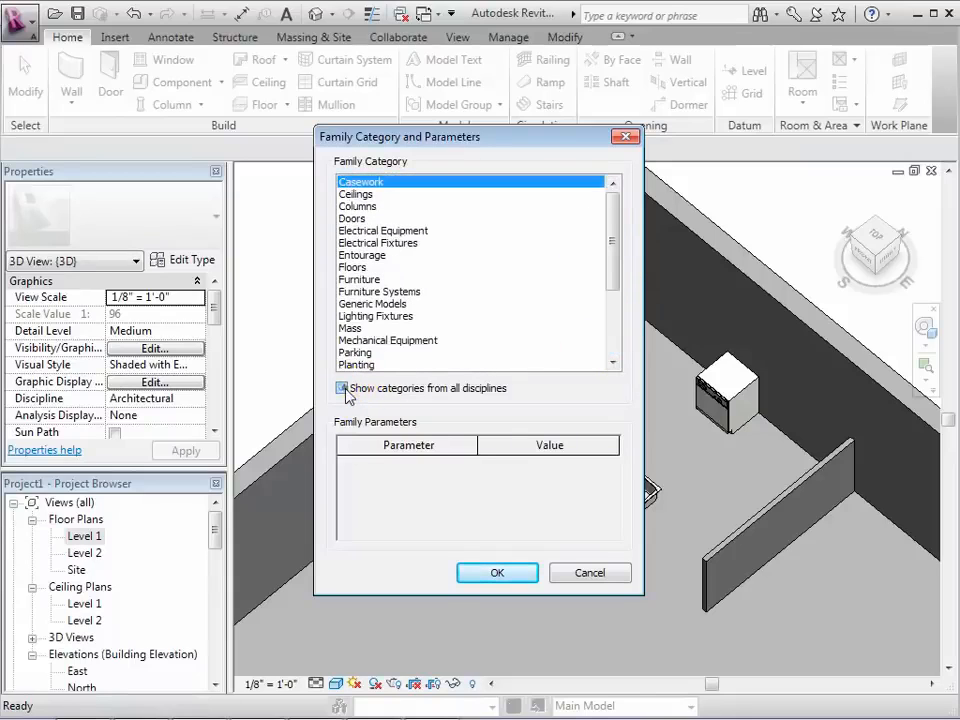
{"action": "left_click", "coordinate": [375, 292]}
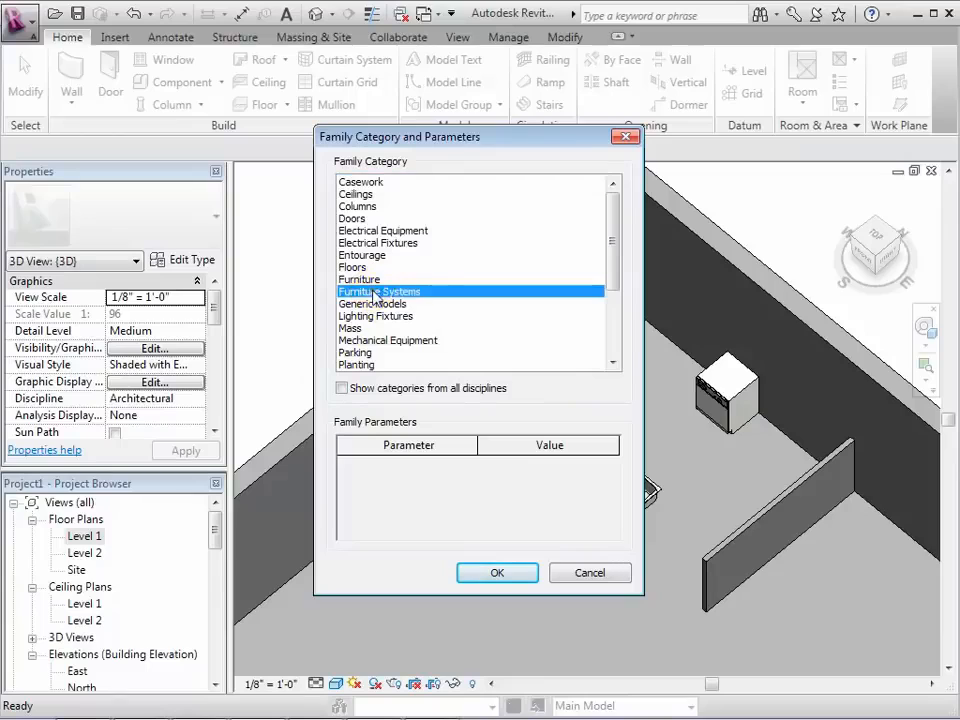
{"action": "left_click", "coordinate": [498, 573]}
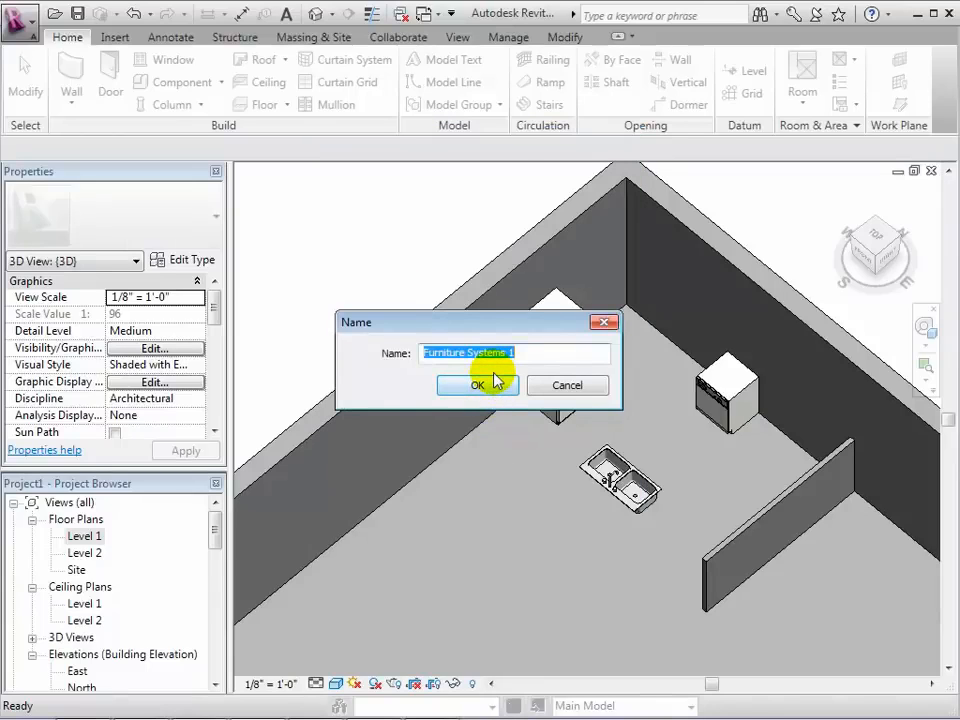
{"action": "type", "text": "Kitchen Counter"}
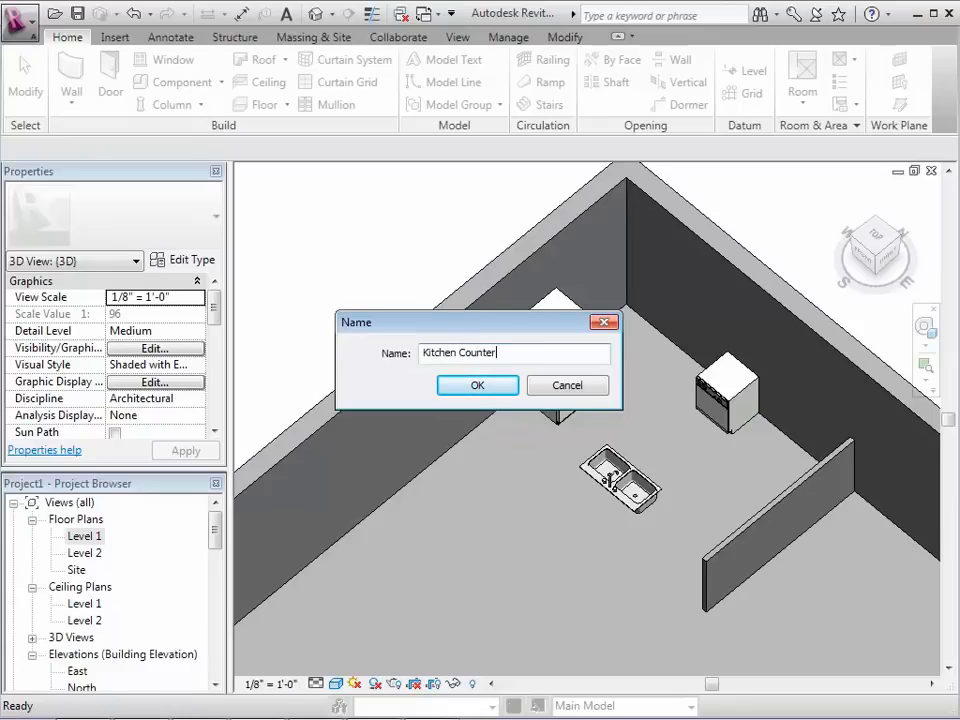
{"action": "left_click", "coordinate": [493, 379]}
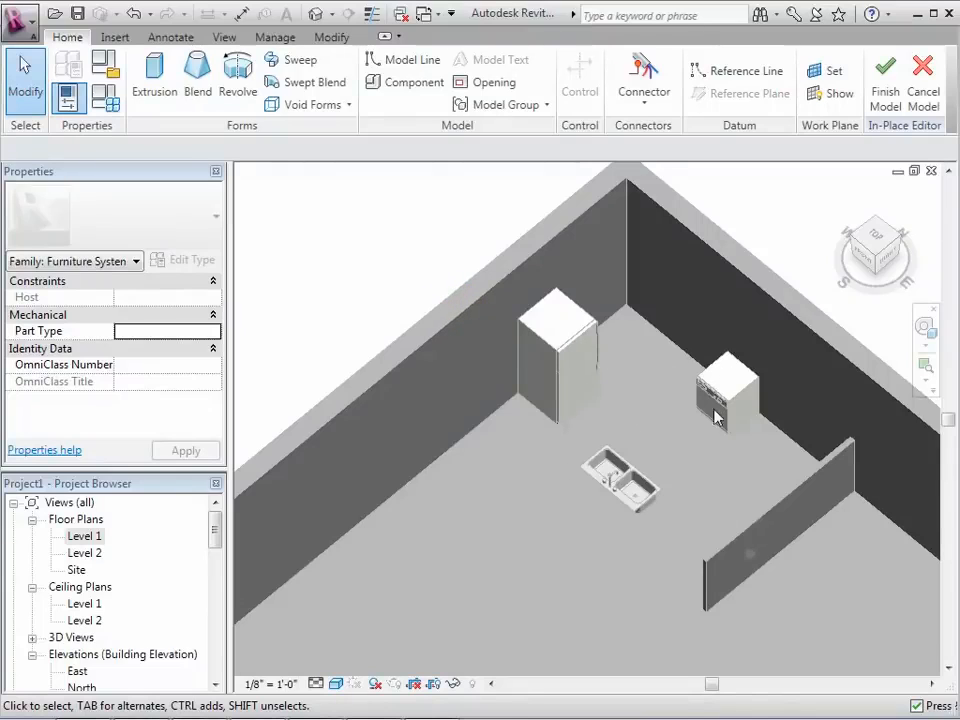
On the Level 1 floor plan, start an Extrusion and sketch a U-shaped counter outline from dishwasher to refrigerator and along the walls, with a 2'-0" end
{"action": "double_click", "coordinate": [90, 537]}
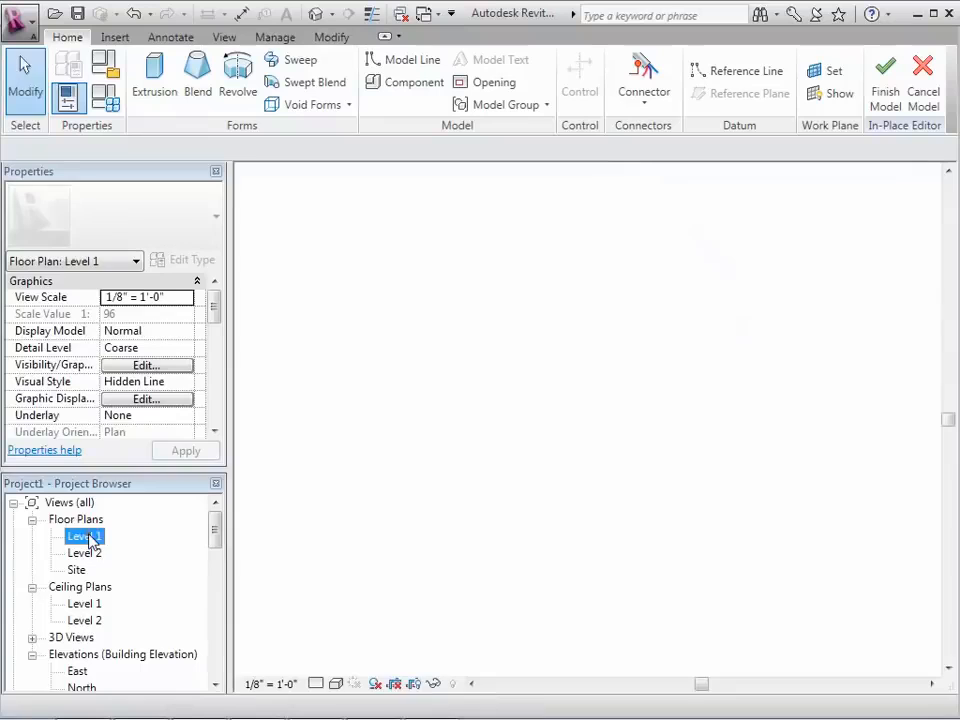
{"action": "scroll", "coordinate": [467, 350], "scroll_direction": "up", "scroll_amount": 3}
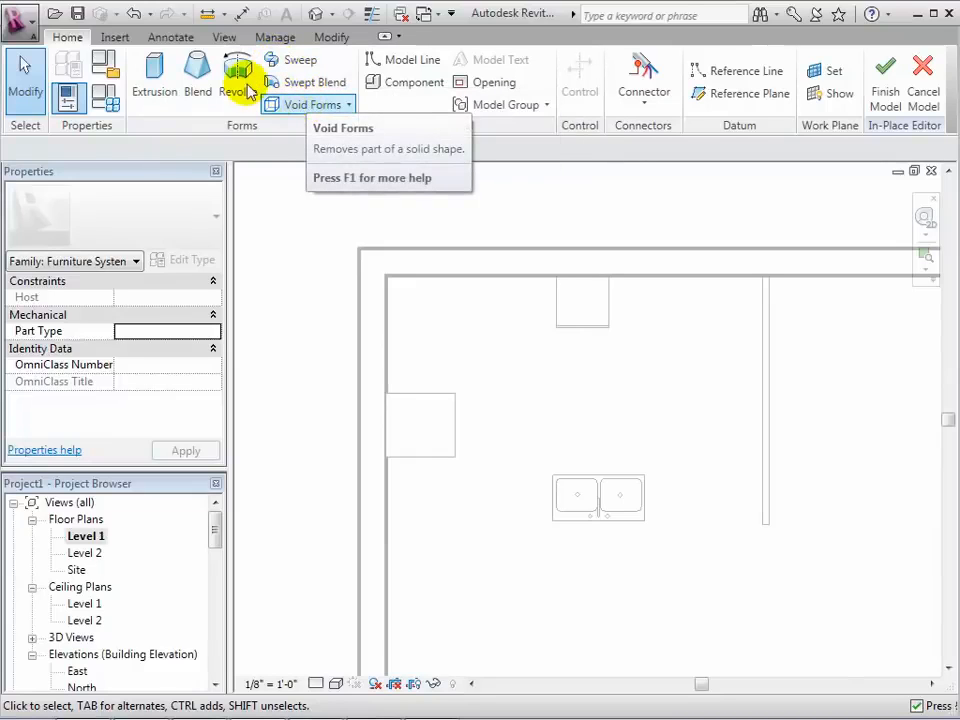
{"action": "left_click", "coordinate": [153, 82]}
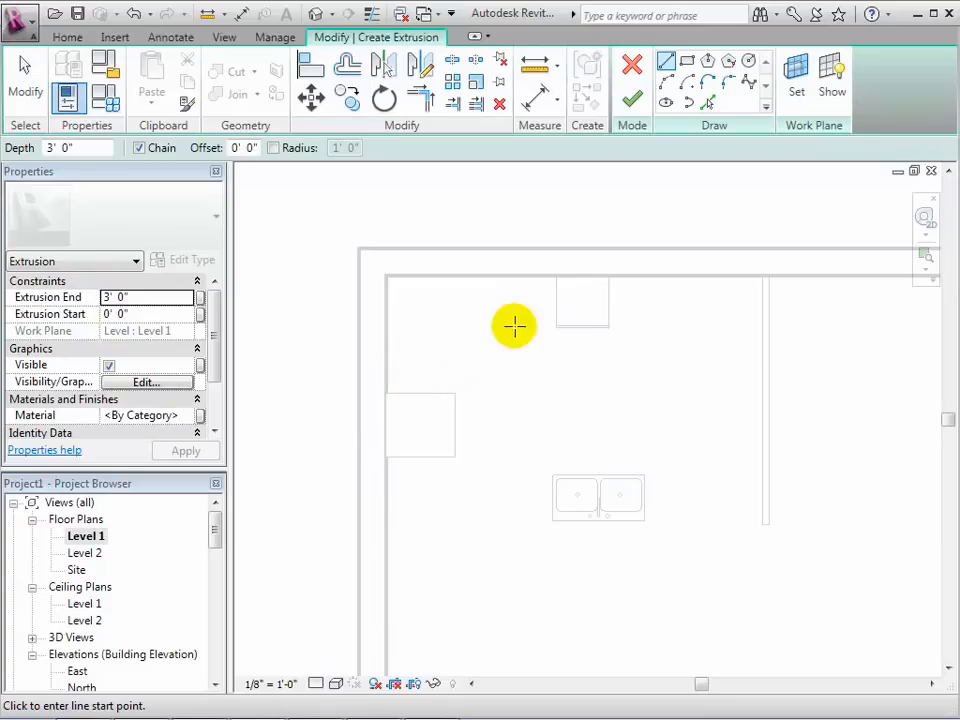
{"action": "left_click", "coordinate": [557, 324]}
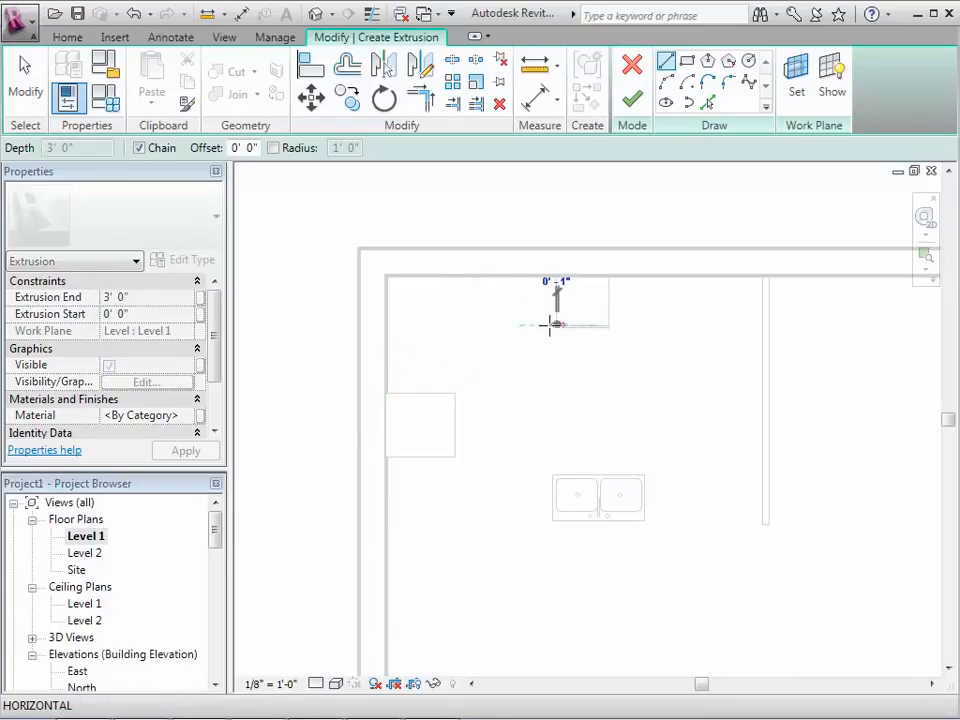
{"action": "left_click", "coordinate": [446, 324]}
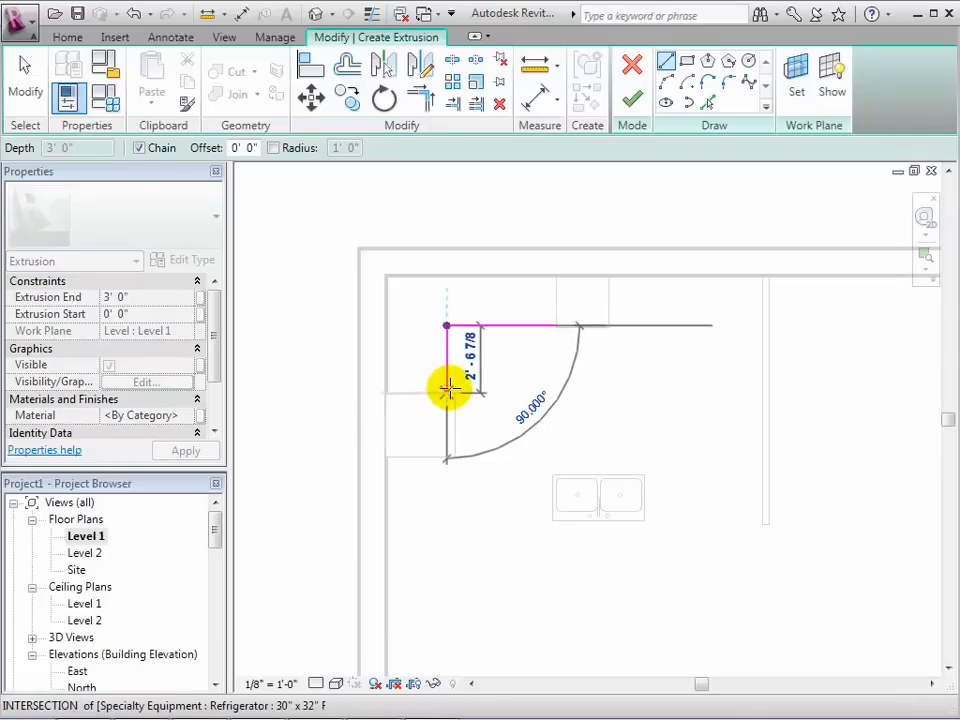
{"action": "left_click", "coordinate": [447, 392]}
{"action": "left_click", "coordinate": [388, 392]}
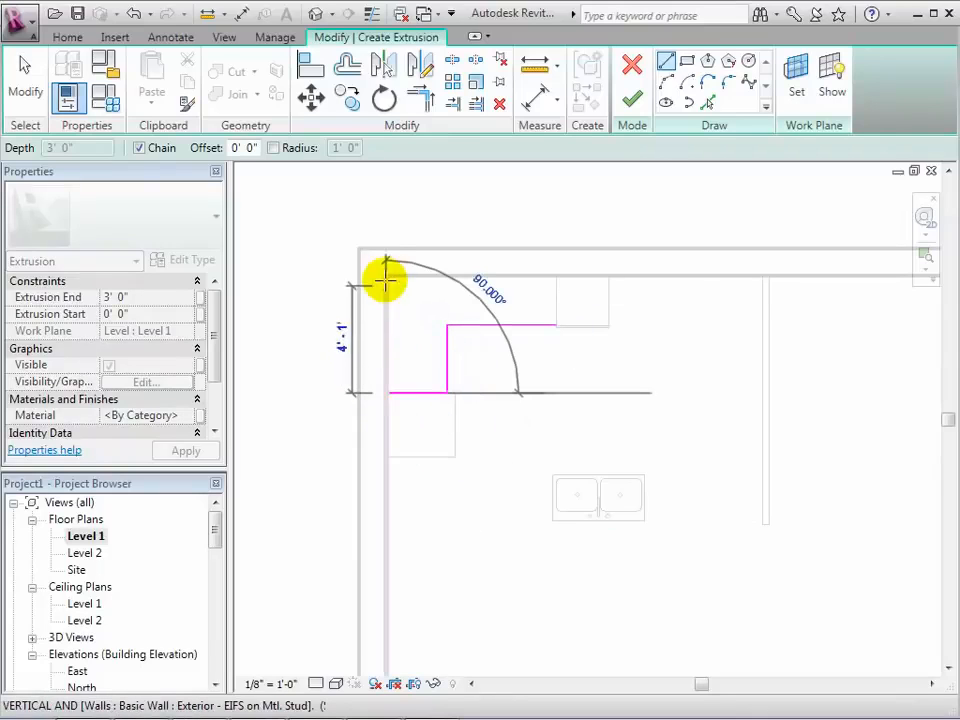
{"action": "left_click", "coordinate": [386, 274]}
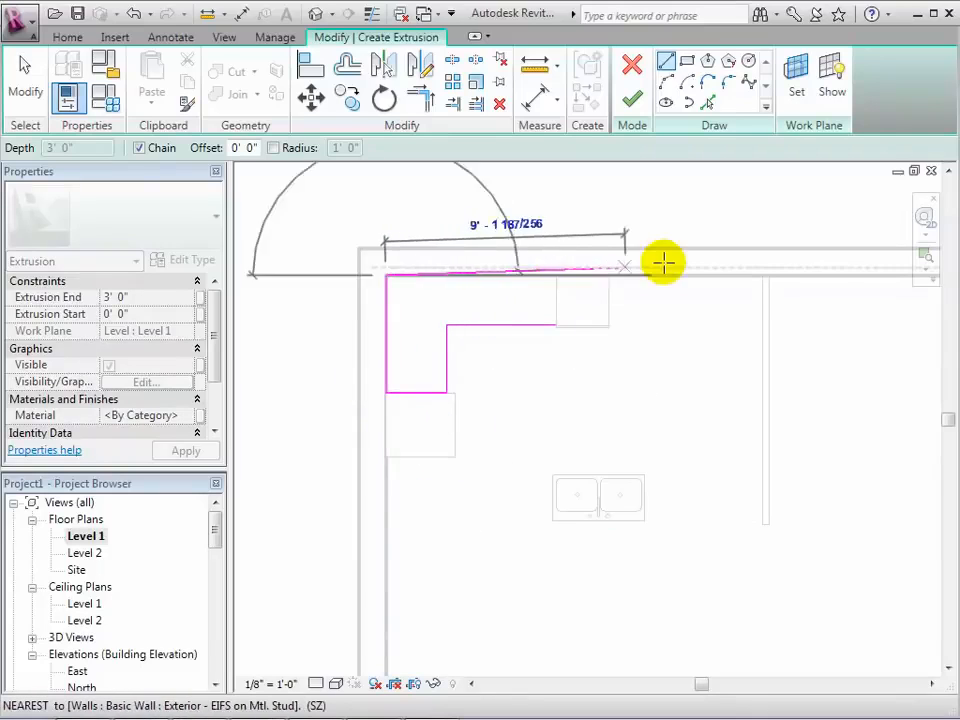
{"action": "left_click", "coordinate": [761, 276]}
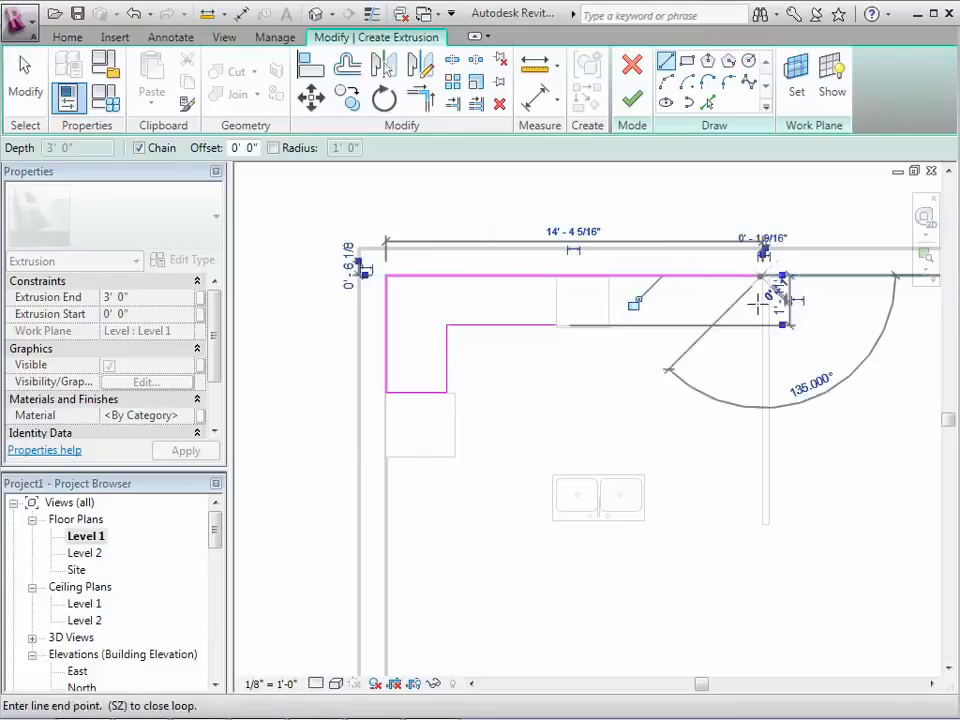
{"action": "left_click", "coordinate": [762, 523]}
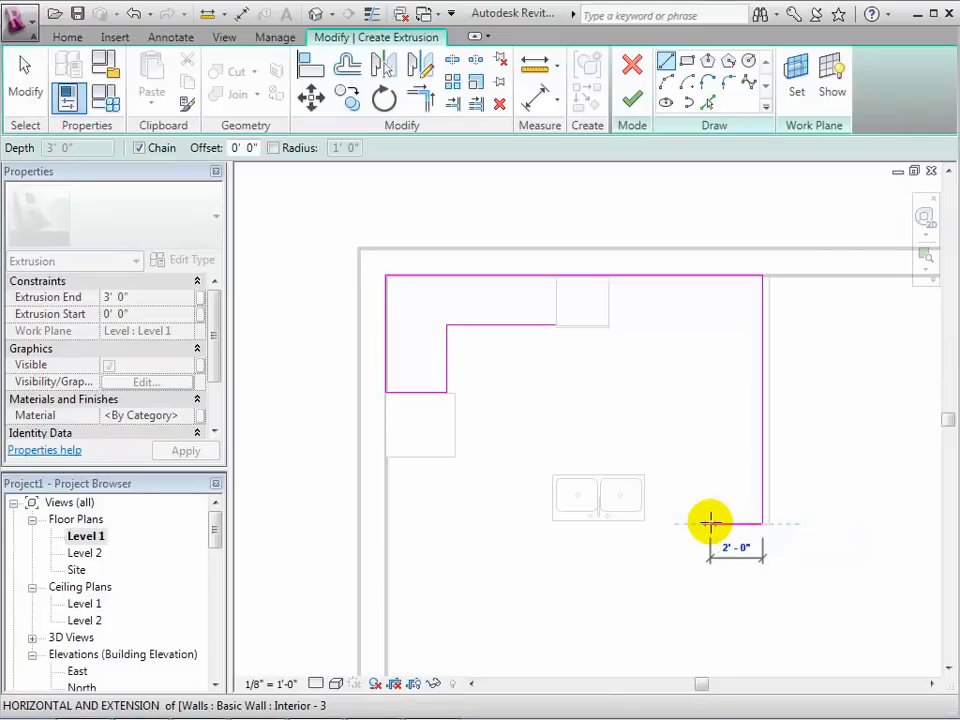
{"action": "left_click", "coordinate": [710, 522]}
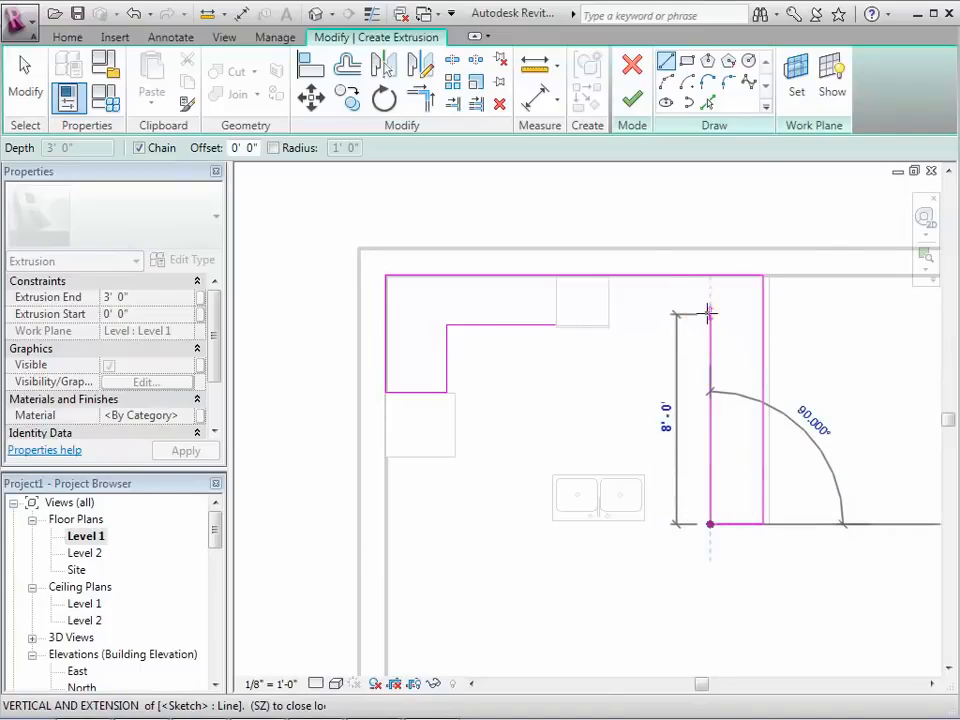
{"action": "left_click", "coordinate": [709, 314]}
Trim/extend the counter's front edge and the inner edge of the east leg to a corner, closing the outline
{"action": "left_click", "coordinate": [420, 97]}
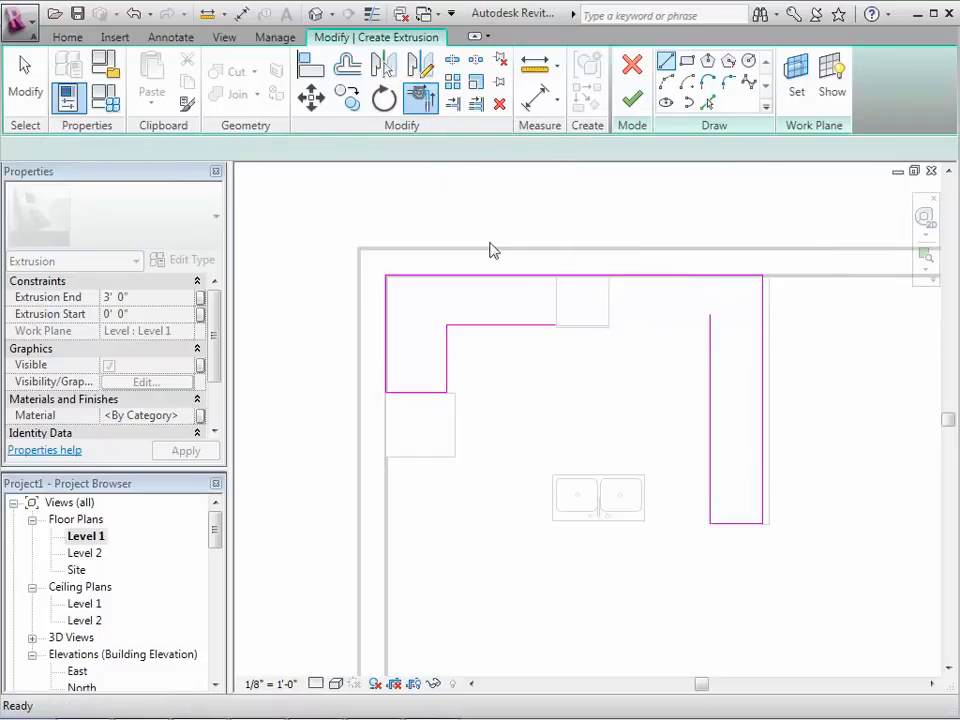
{"action": "left_click", "coordinate": [512, 325]}
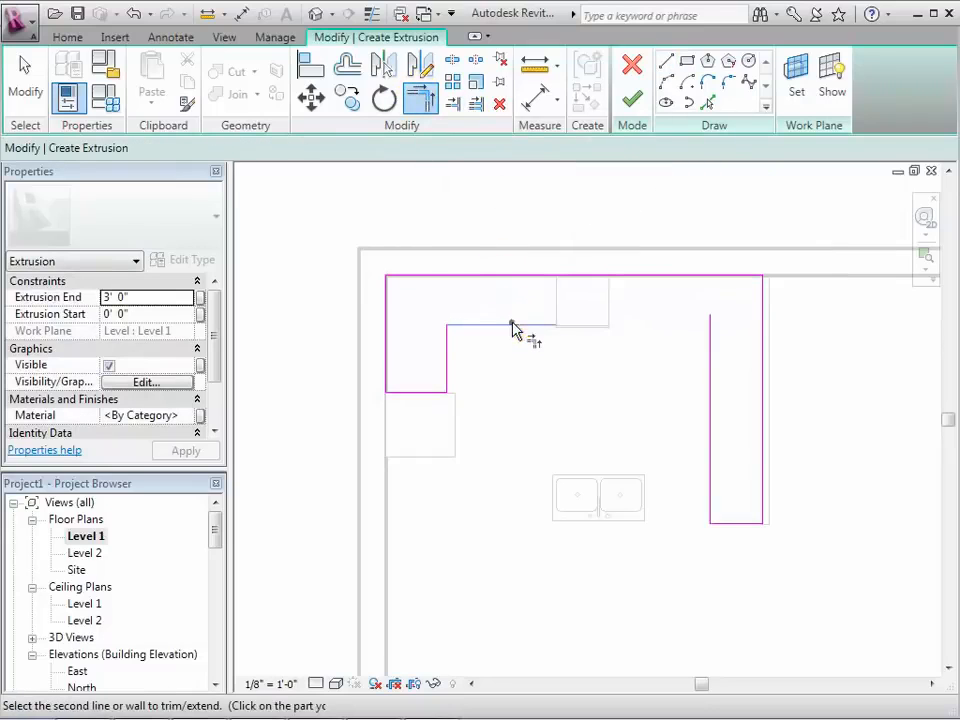
{"action": "left_click", "coordinate": [712, 365]}
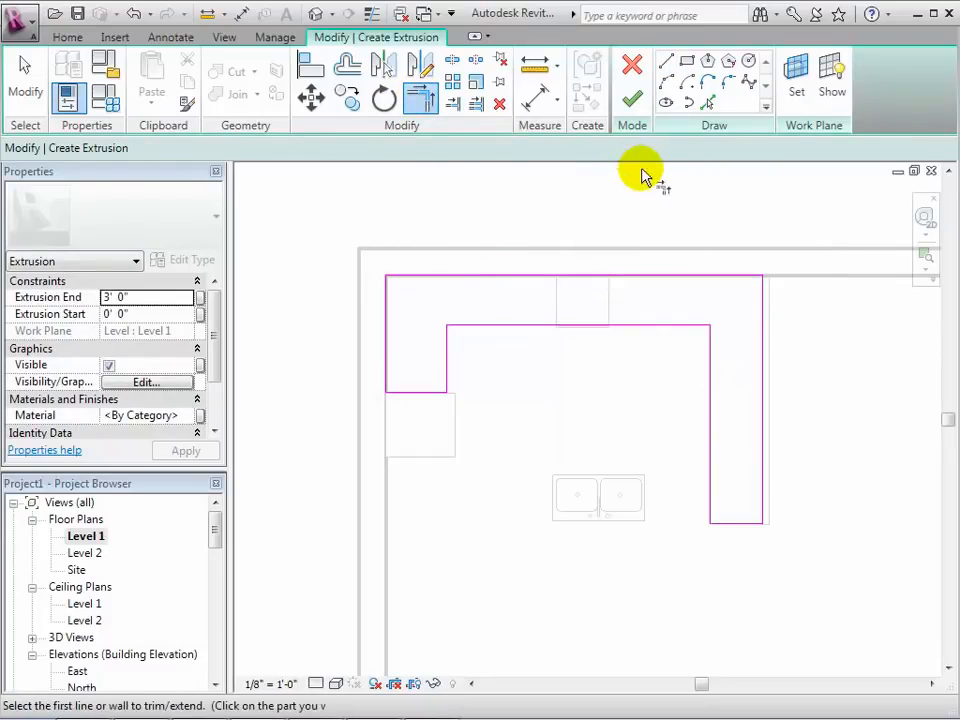
Sketch a closed rectangular island outline about 6'-0" by 2'-7" around the kitchen sink
{"action": "scroll", "coordinate": [677, 510], "scroll_direction": "up", "scroll_amount": 2}
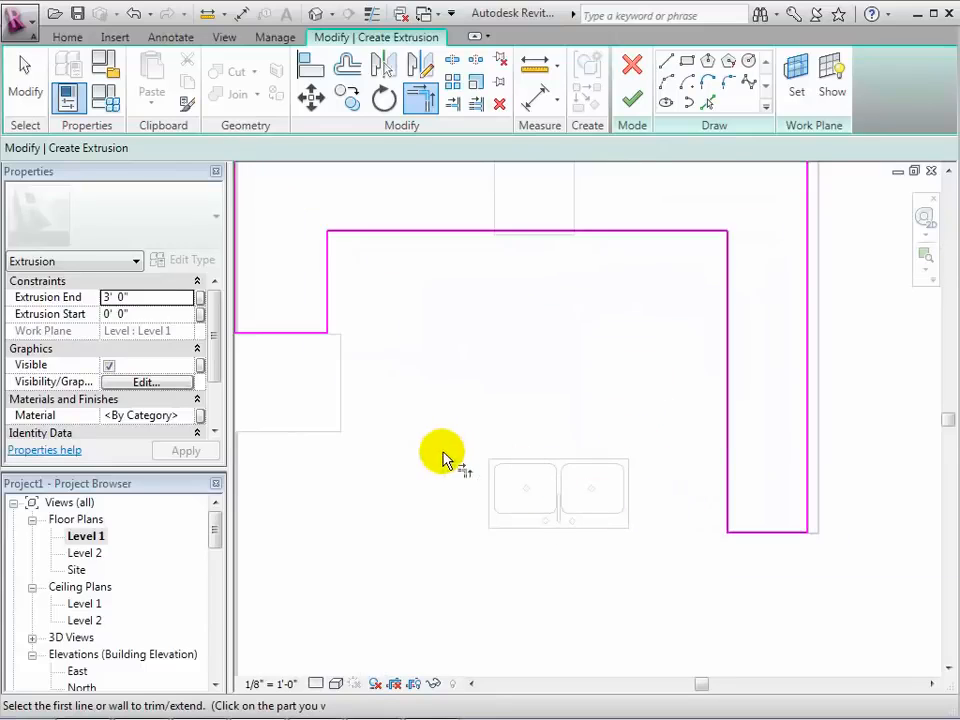
{"action": "left_click", "coordinate": [665, 62]}
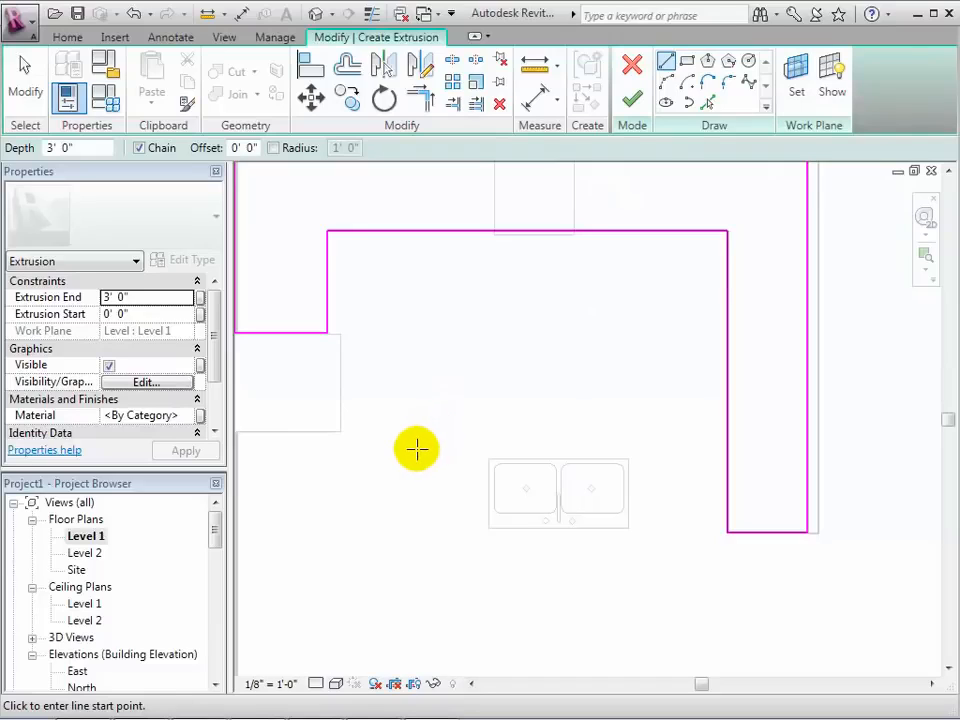
{"action": "left_click", "coordinate": [416, 449]}
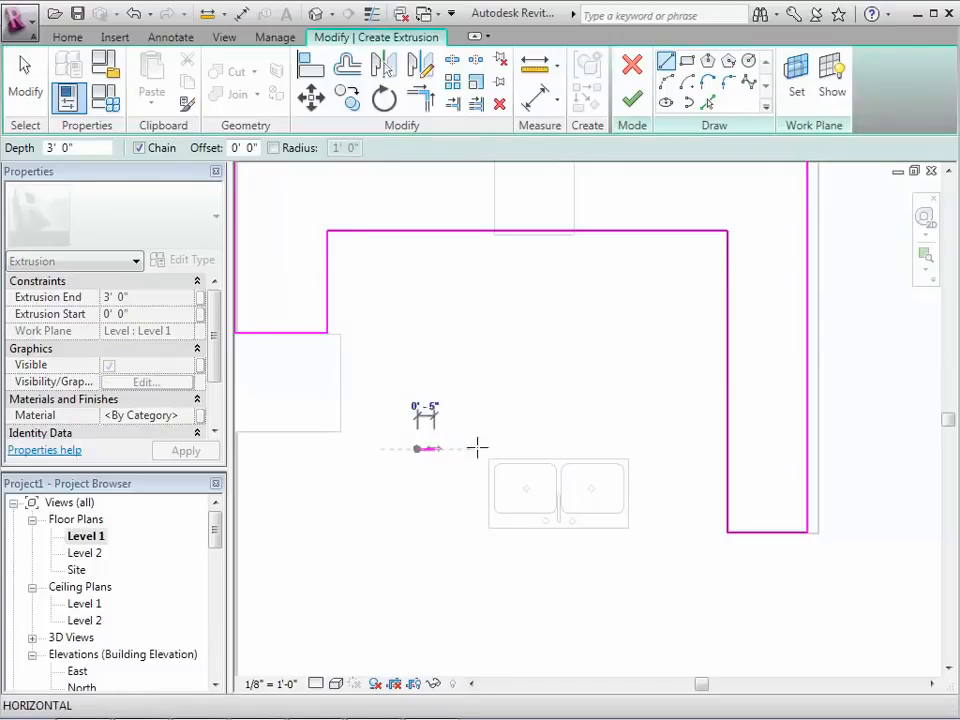
{"action": "left_click", "coordinate": [657, 449]}
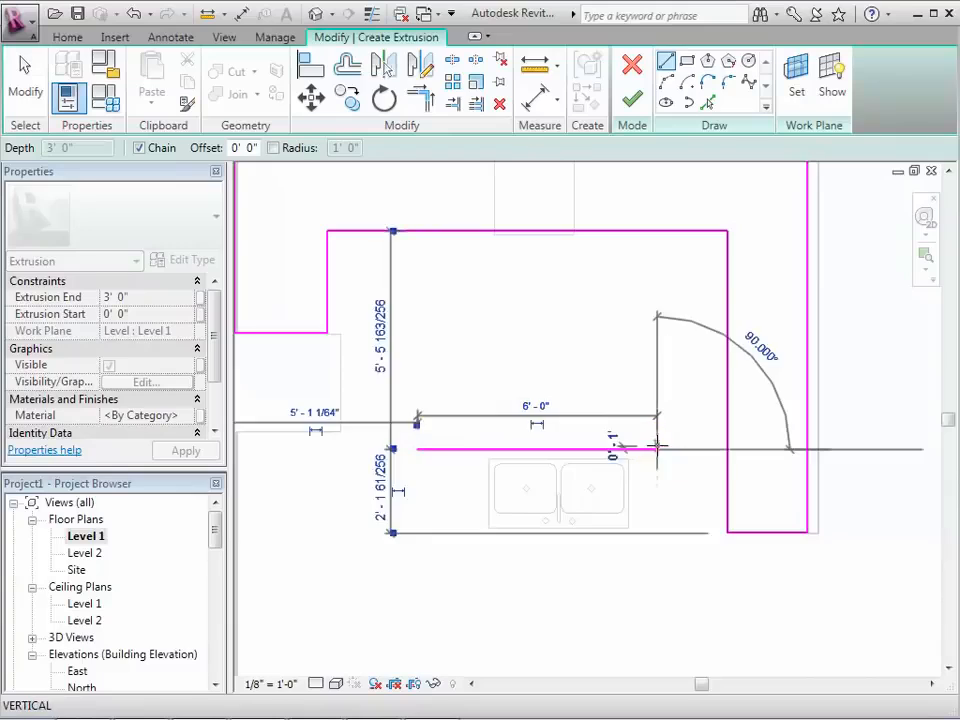
{"action": "left_click", "coordinate": [657, 552]}
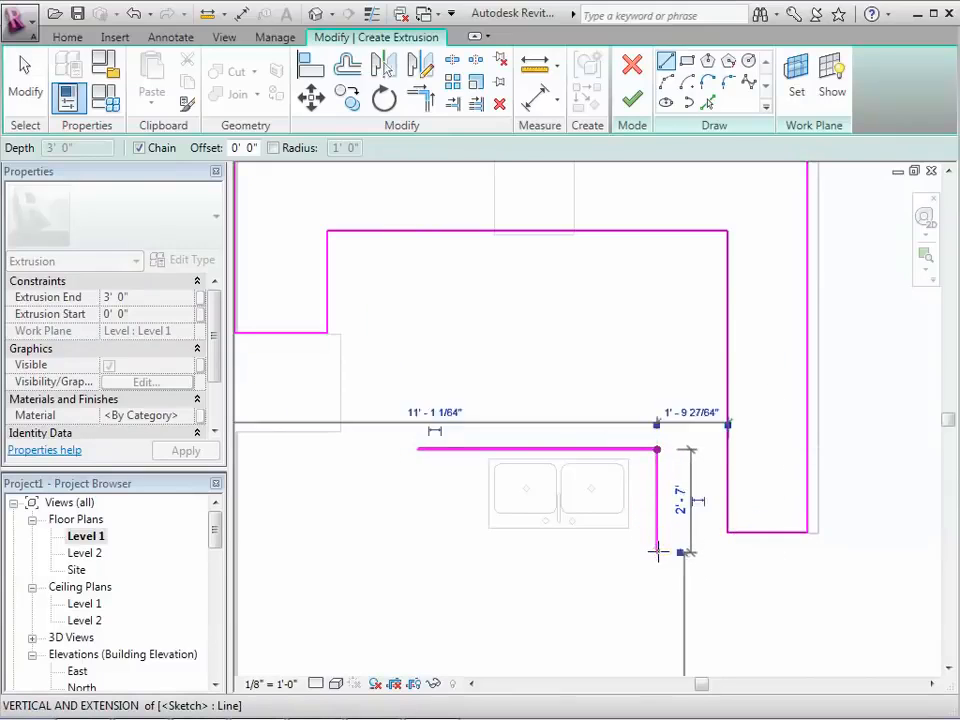
{"action": "left_click", "coordinate": [417, 552]}
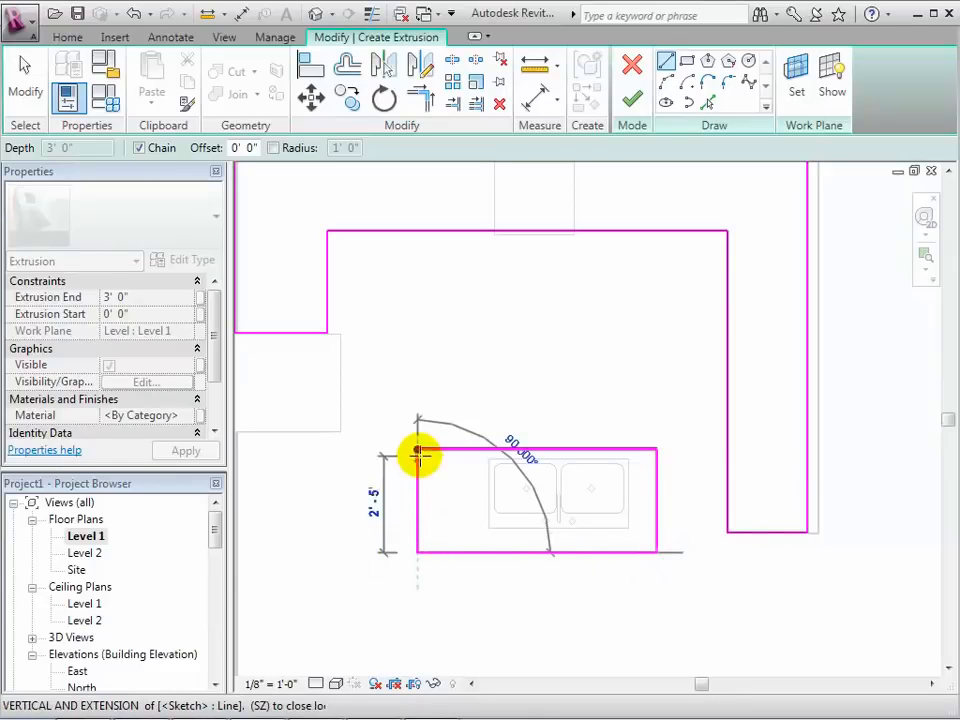
{"action": "left_click", "coordinate": [417, 449]}
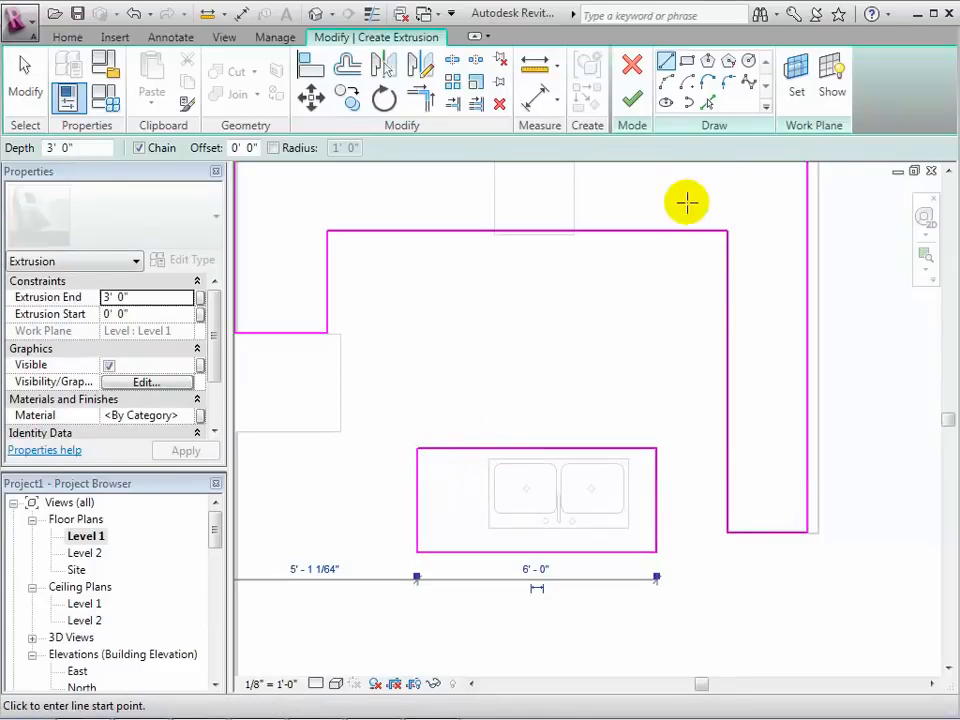
{"action": "key", "text": "Escape"}
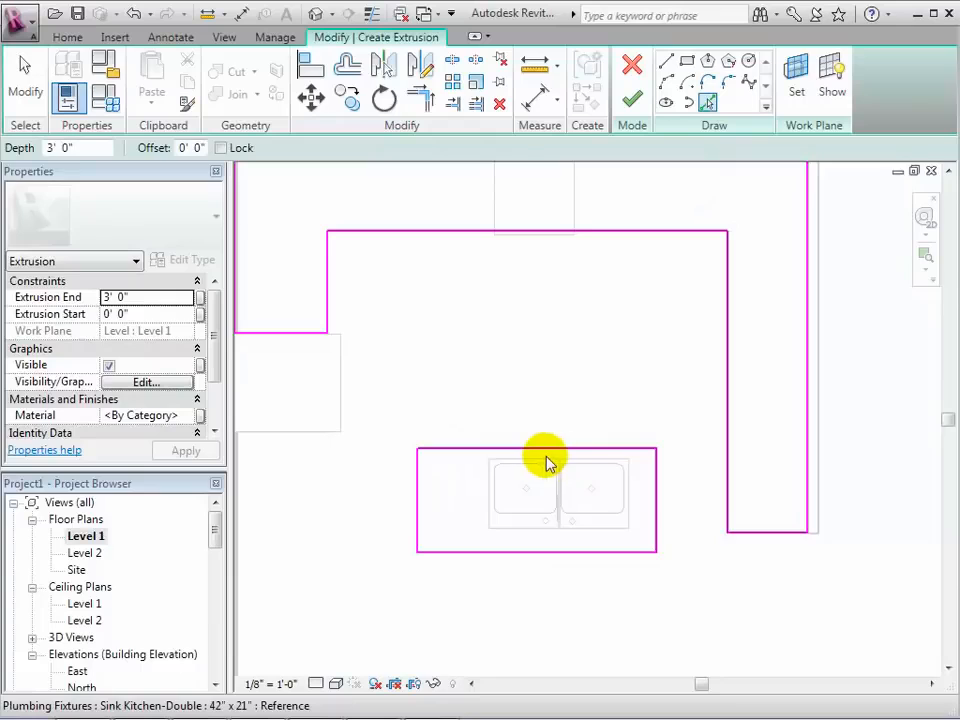
Trace the four outer edges of the kitchen sink as a closed inner loop to cut its opening out of the island
{"action": "left_click", "coordinate": [632, 491]}
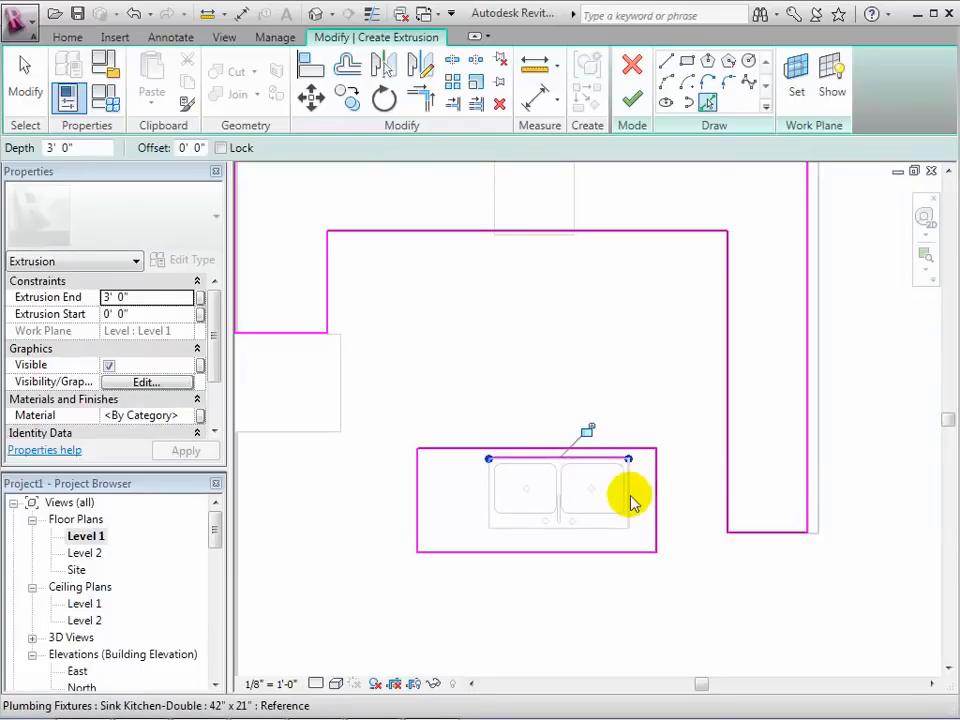
{"action": "left_click", "coordinate": [566, 534]}
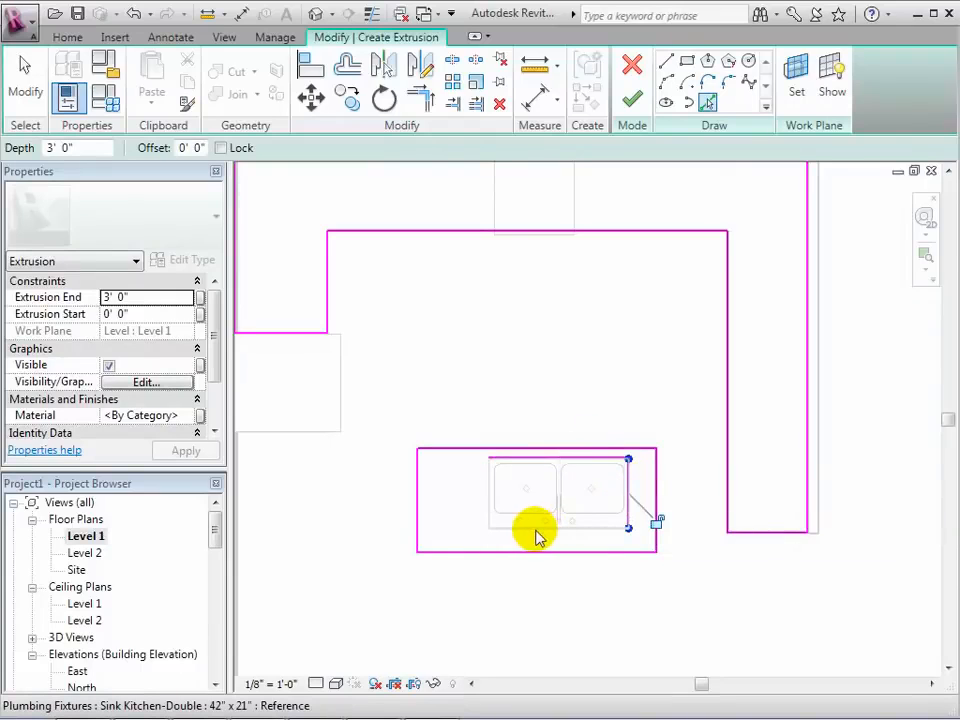
{"action": "left_click", "coordinate": [488, 518]}
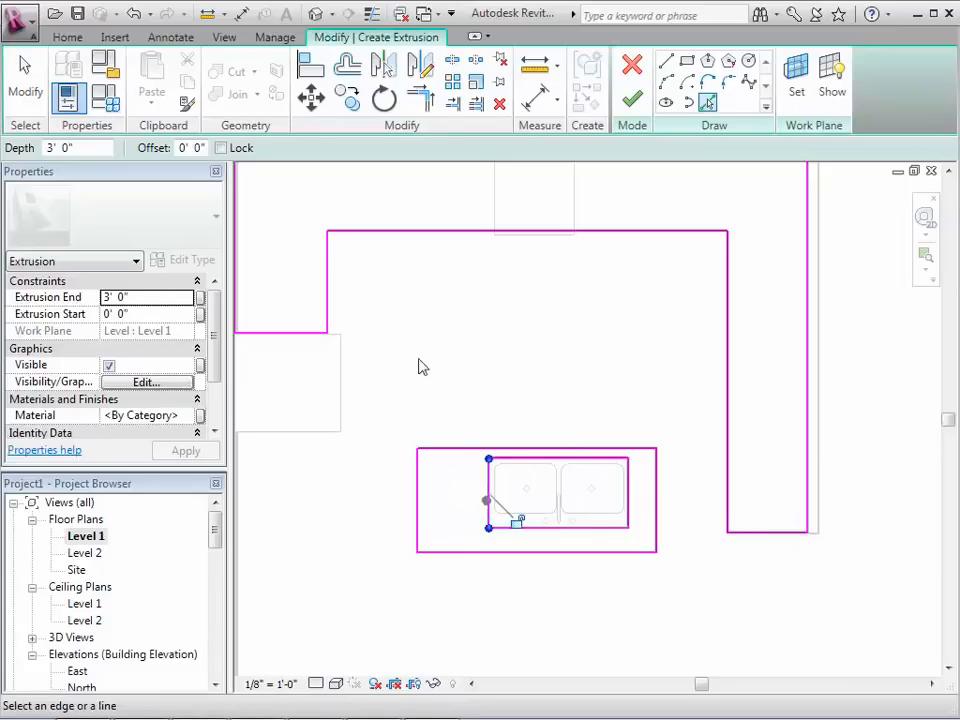
{"action": "left_click", "coordinate": [25, 75]}
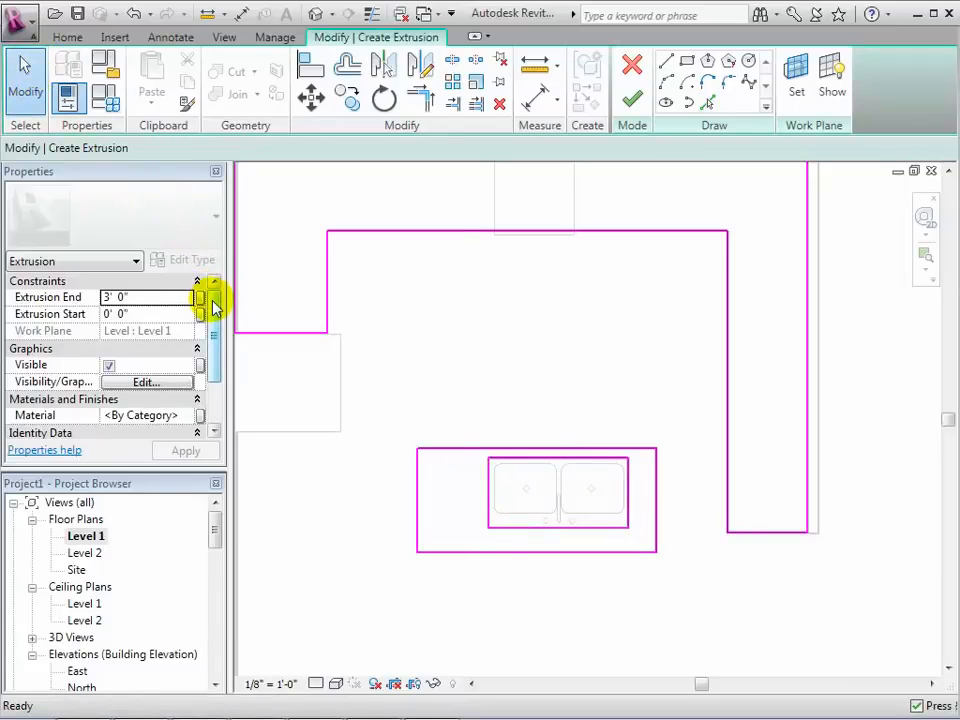
Set the extrusion start to 2' 10" and the material to Tile, finishing the counter extrusion
{"action": "mouse_move", "coordinate": [212, 300]}
{"action": "left_mouse_down"}
{"action": "mouse_move", "coordinate": [214, 347]}
{"action": "mouse_move", "coordinate": [214, 296]}
{"action": "left_mouse_up"}
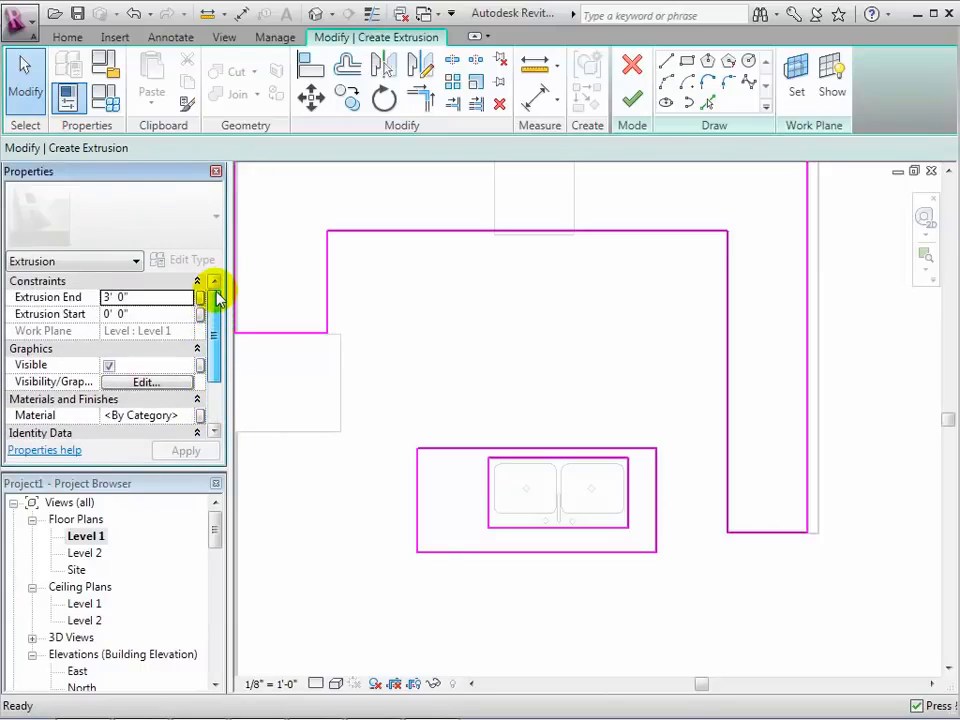
{"action": "left_click", "coordinate": [153, 315]}
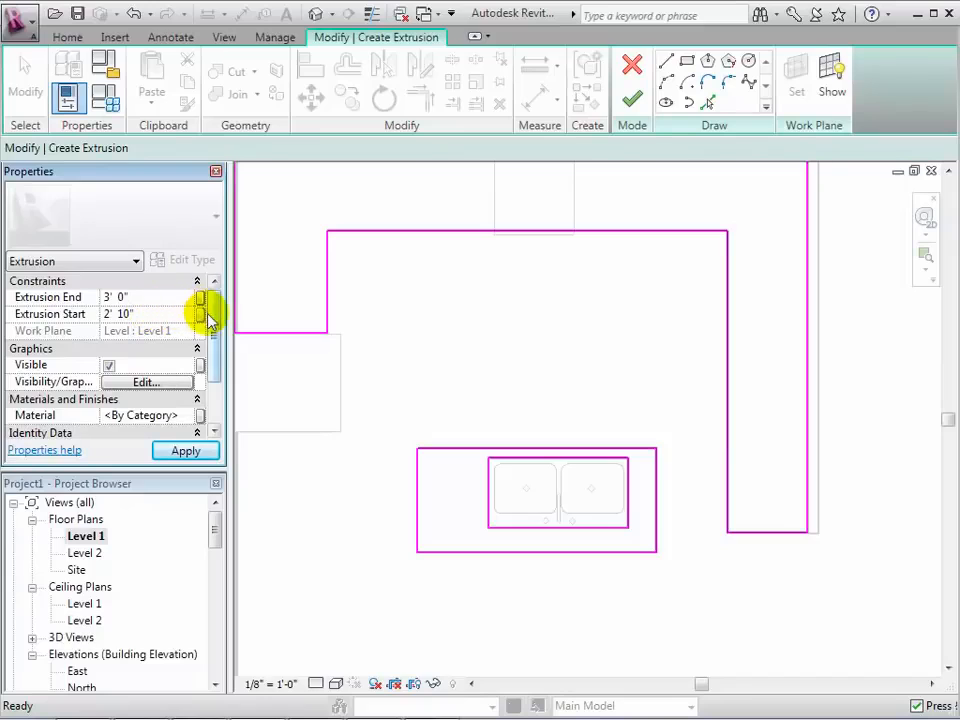
{"action": "left_click_drag", "start_coordinate": [210, 320], "coordinate": [216, 364]}
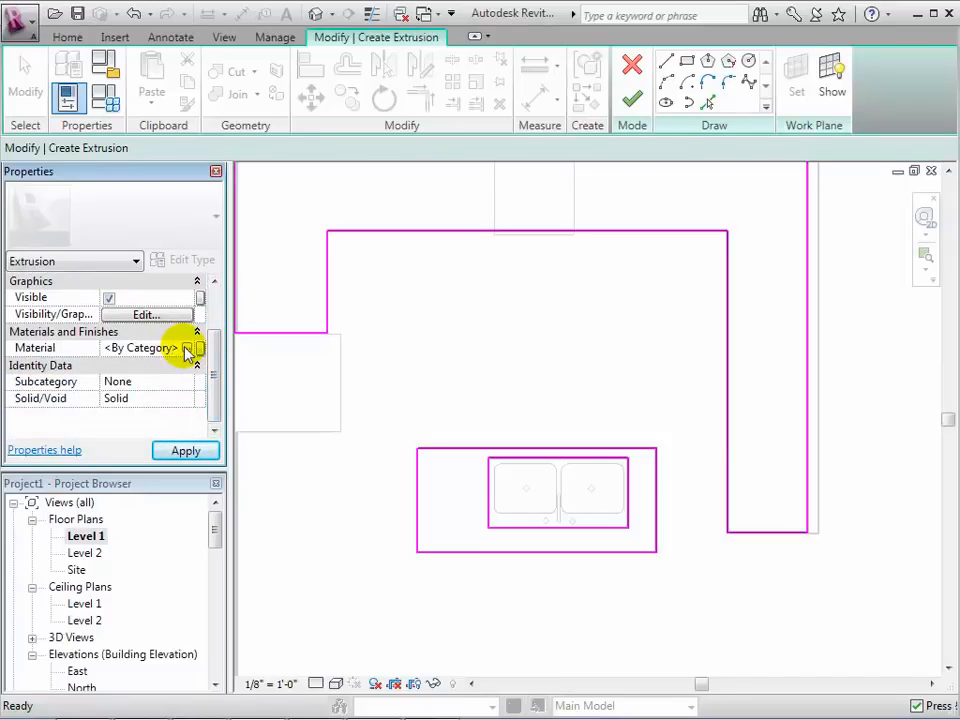
{"action": "left_click", "coordinate": [185, 348]}
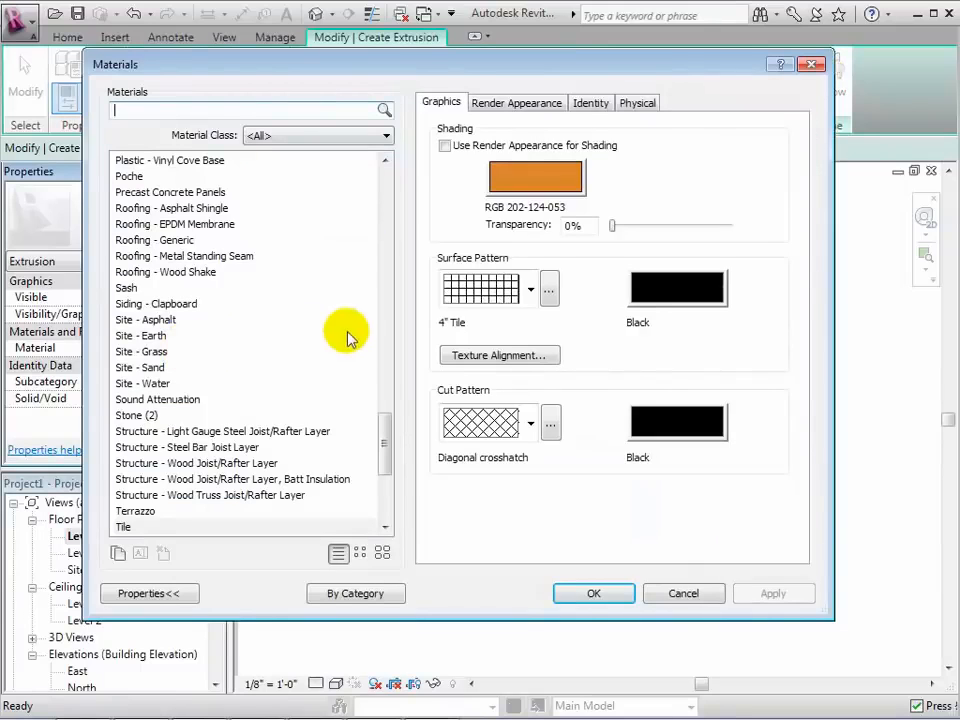
{"action": "mouse_move", "coordinate": [386, 435]}
{"action": "left_mouse_down"}
{"action": "mouse_move", "coordinate": [388, 343]}
{"action": "mouse_move", "coordinate": [392, 448]}
{"action": "left_mouse_up"}
{"action": "left_click", "coordinate": [141, 433]}
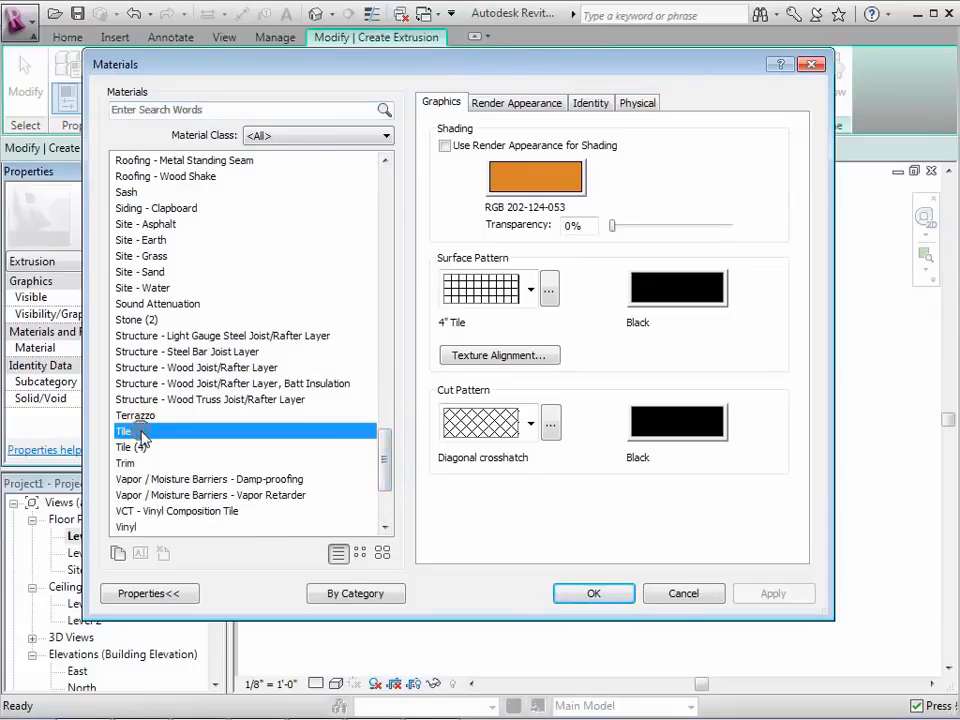
{"action": "left_click", "coordinate": [590, 594]}
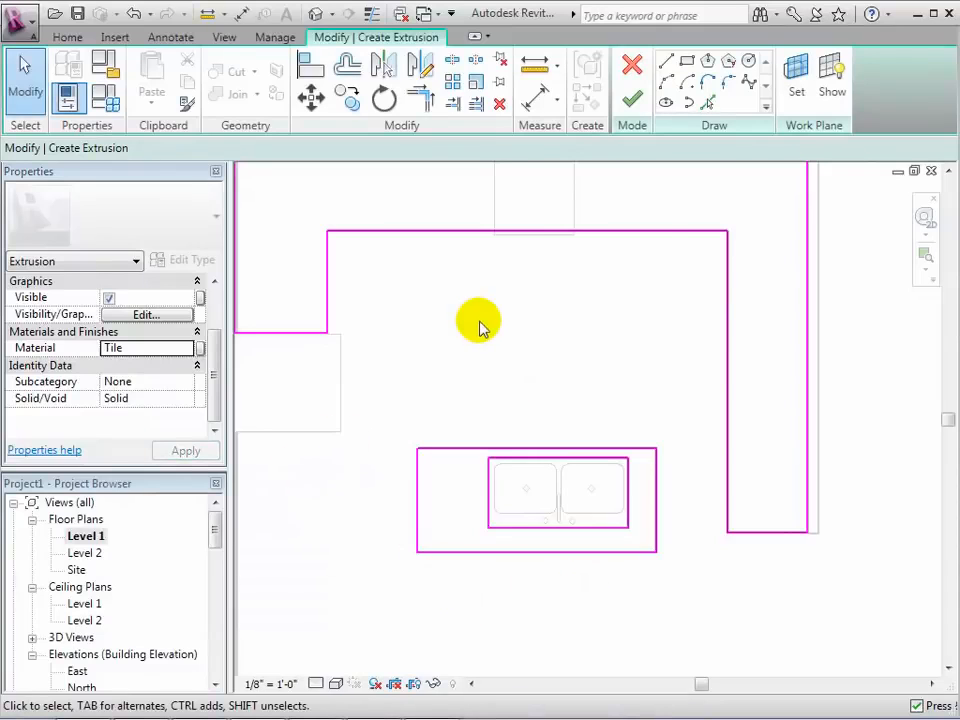
{"action": "left_click", "coordinate": [632, 99]}
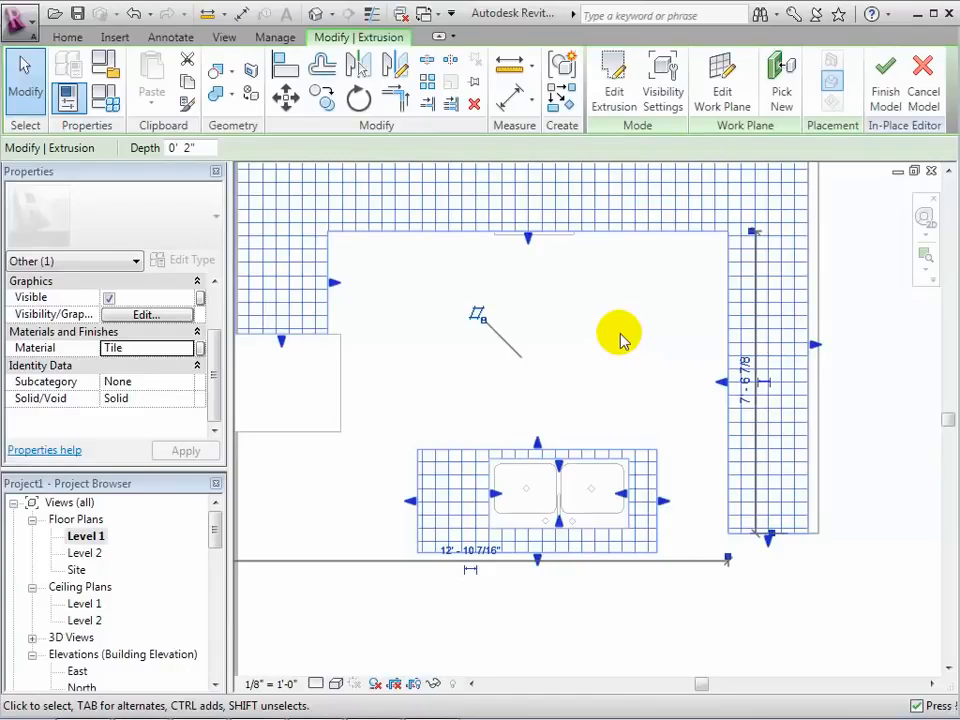
{"action": "left_click", "coordinate": [620, 338]}
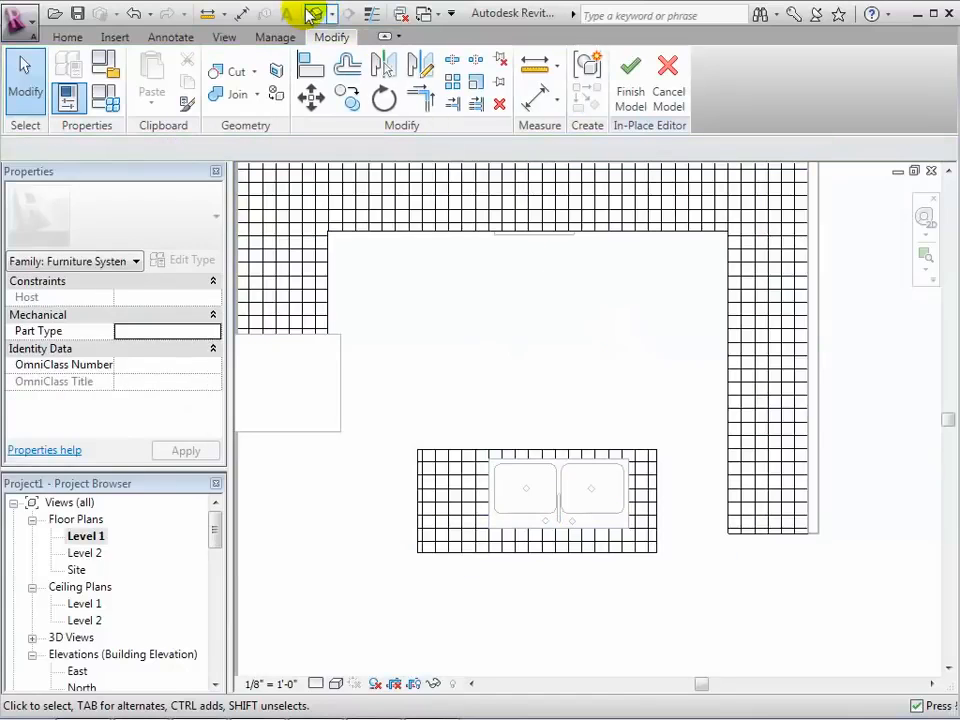
Inspect the countertop in the default 3D view and finish the in-place model
{"action": "left_click", "coordinate": [315, 14]}
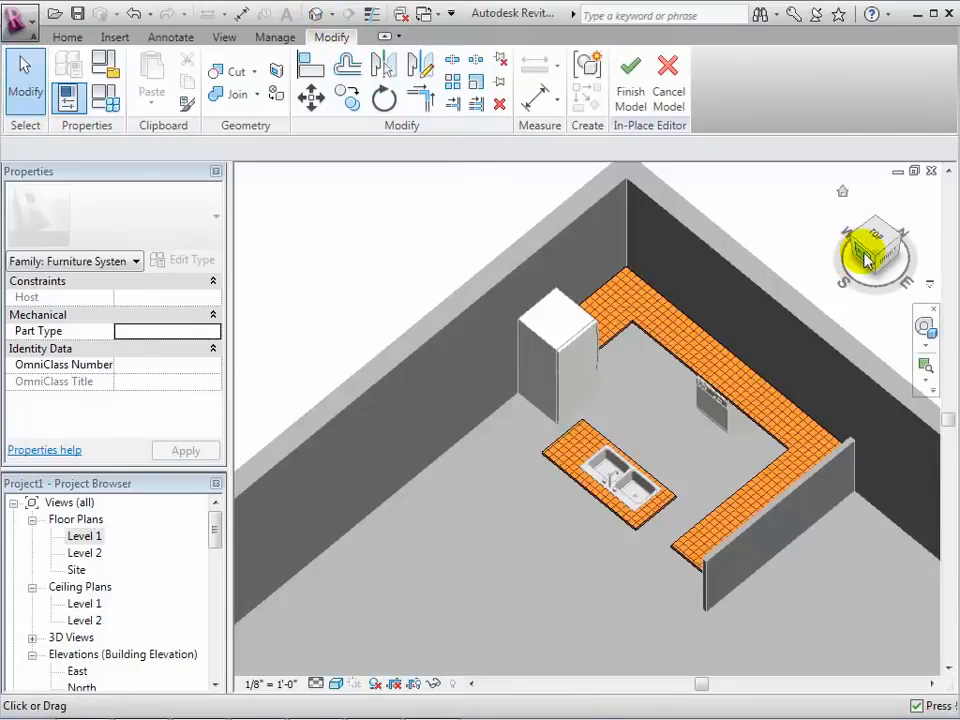
{"action": "mouse_move", "coordinate": [864, 250]}
{"action": "left_mouse_down"}
{"action": "mouse_move", "coordinate": [864, 231]}
{"action": "mouse_move", "coordinate": [879, 253]}
{"action": "left_mouse_up"}
{"action": "middle_click_drag", "start_coordinate": [816, 208], "coordinate": [773, 270]}
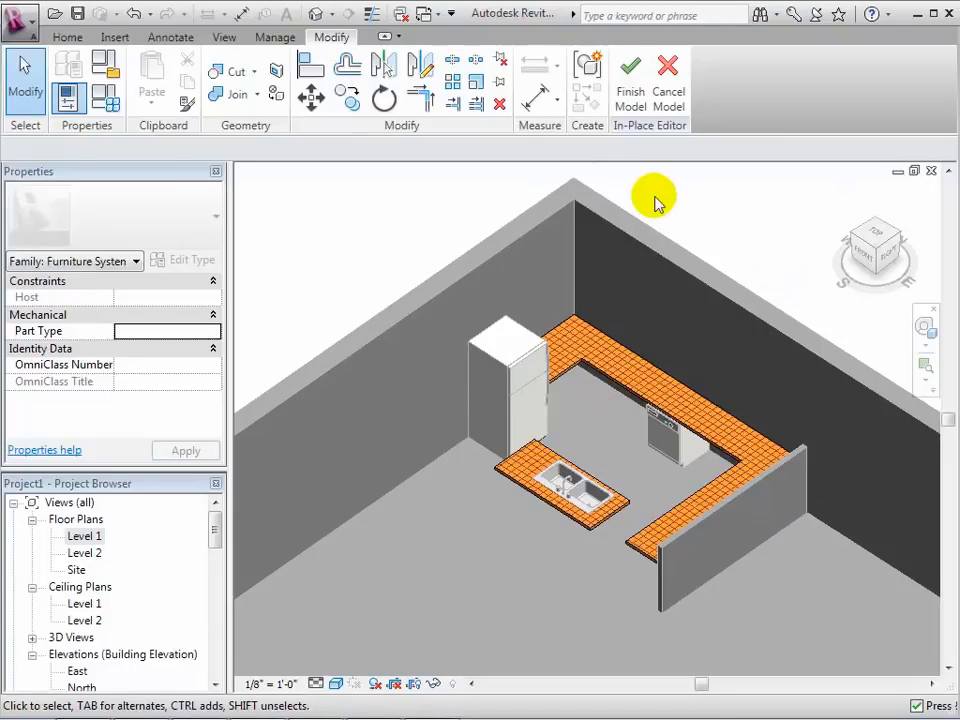
{"action": "left_click", "coordinate": [630, 98]}
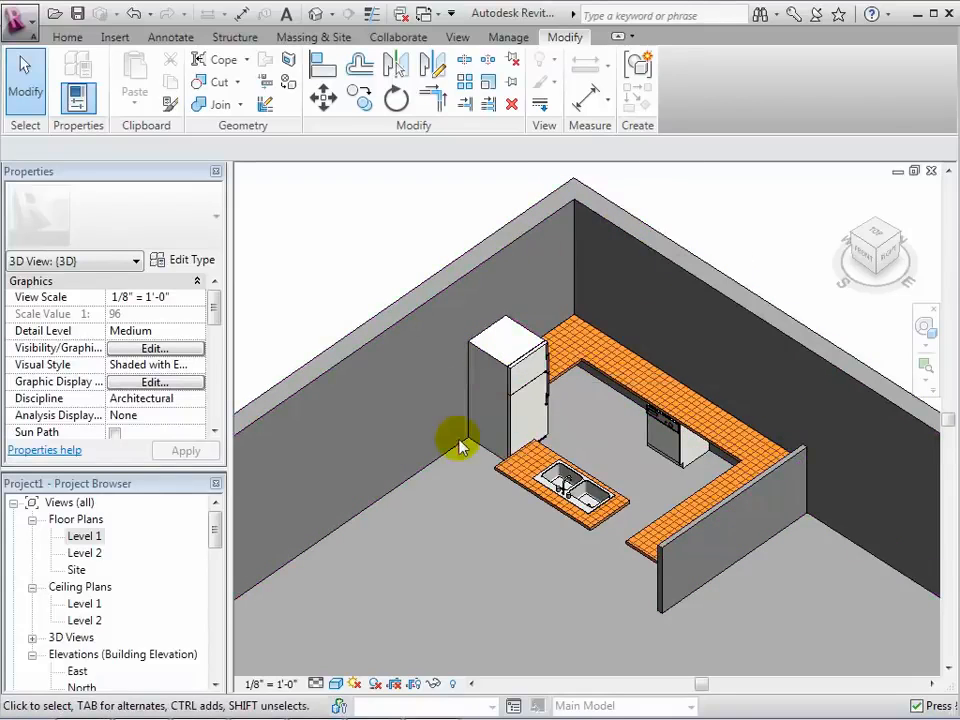
Stretch the island's front edge outward, away from the sink, using the counter's shape handle in the 3D view
{"action": "left_click", "coordinate": [630, 545]}
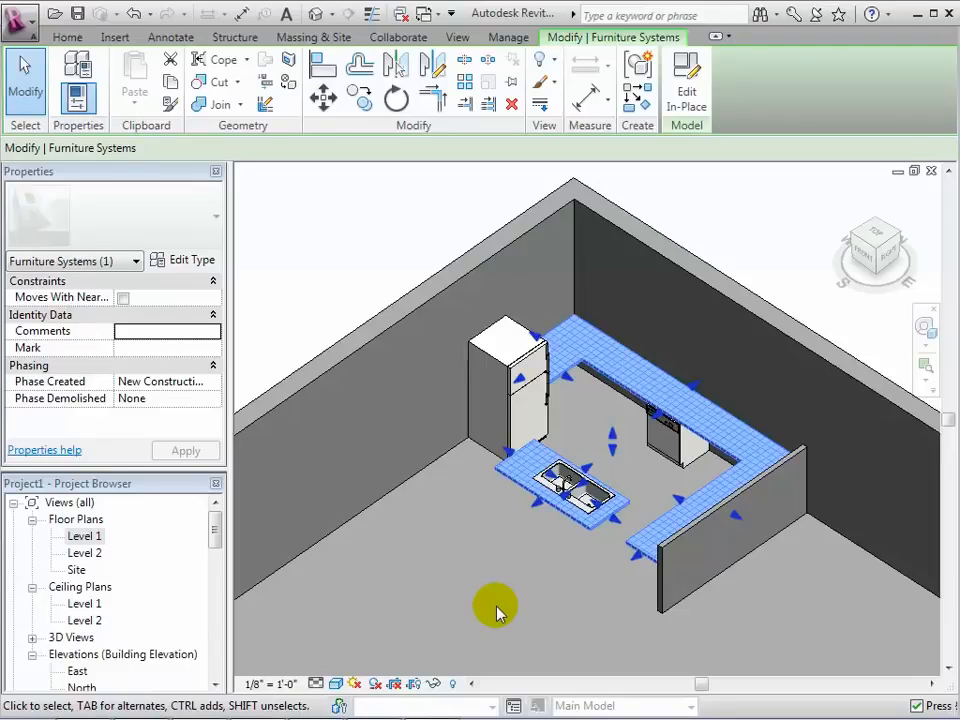
{"action": "left_click_drag", "start_coordinate": [537, 512], "coordinate": [533, 514]}
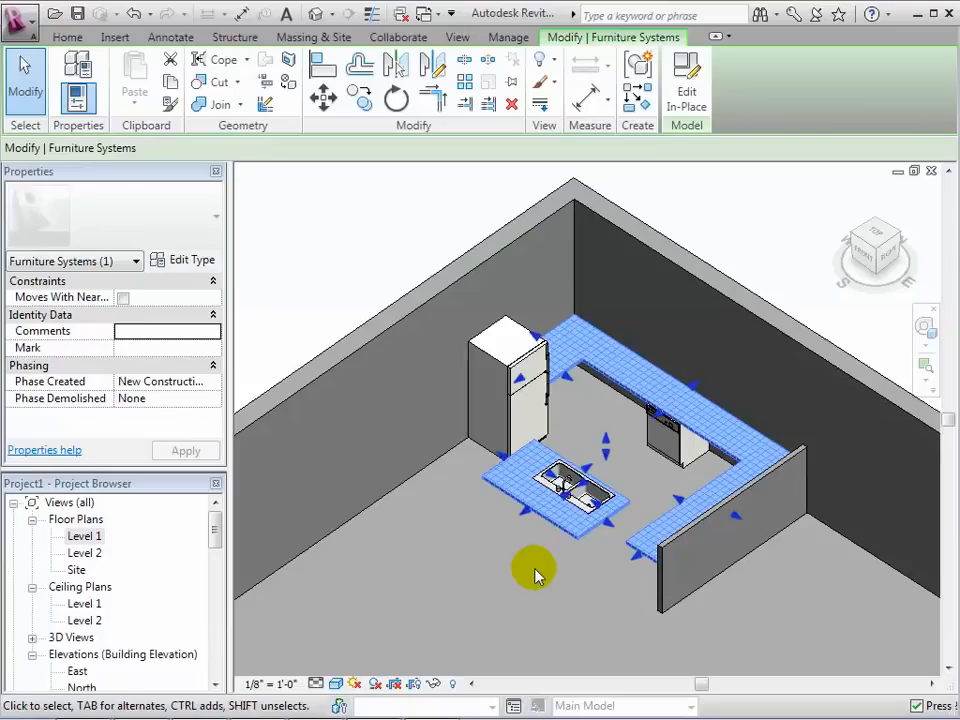
{"action": "left_click", "coordinate": [535, 575]}
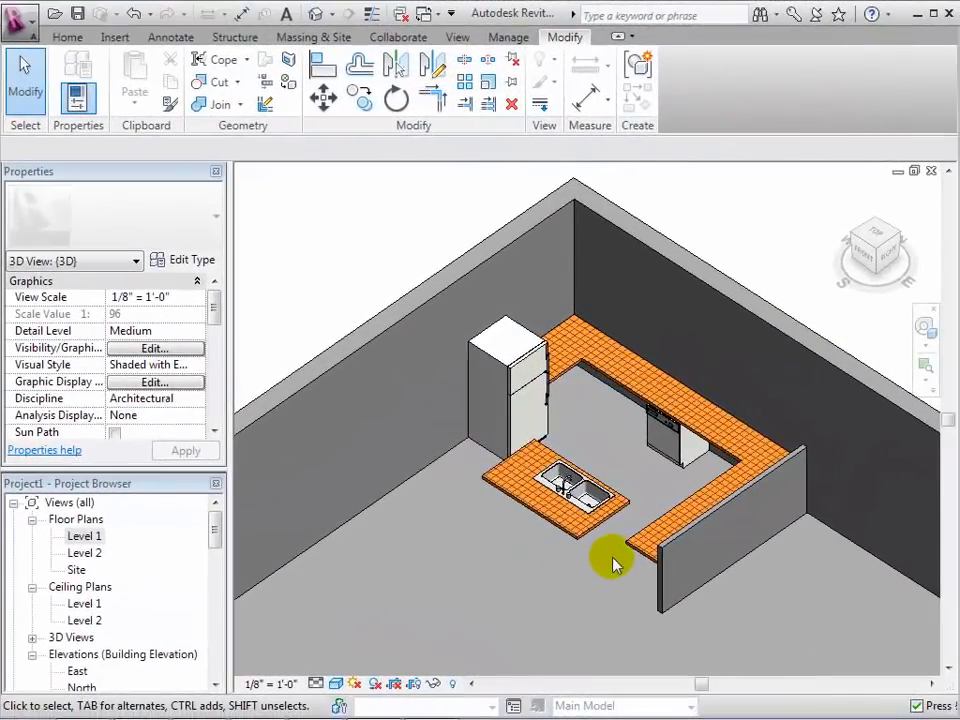
Edit the kitchen counter in place and open its extrusion sketch on the Level 1 floor plan
{"action": "left_click", "coordinate": [621, 547]}
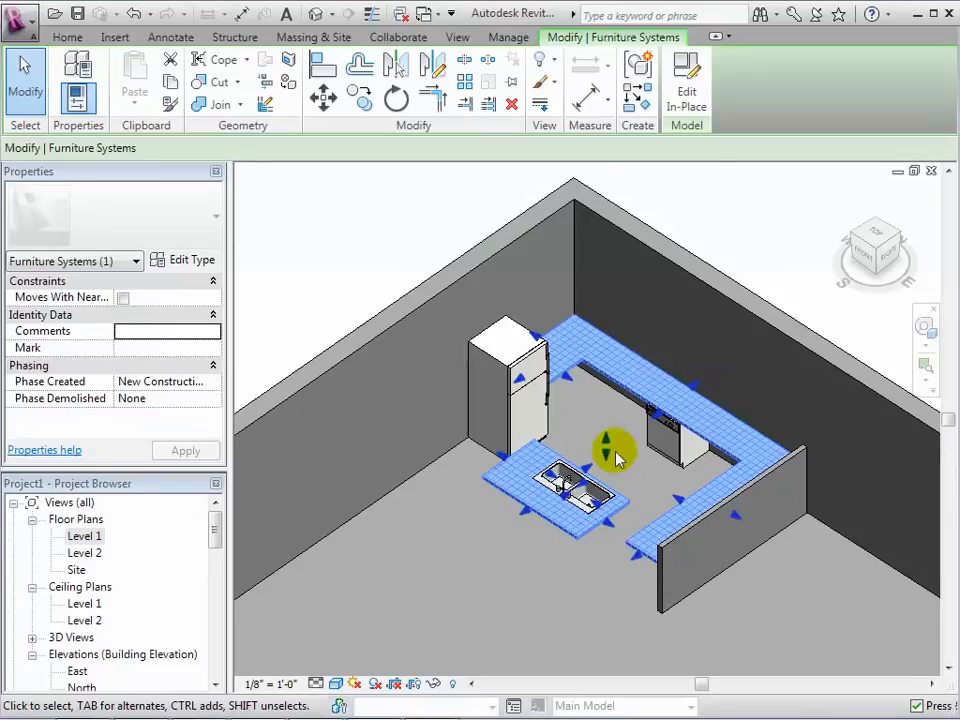
{"action": "left_click", "coordinate": [688, 95]}
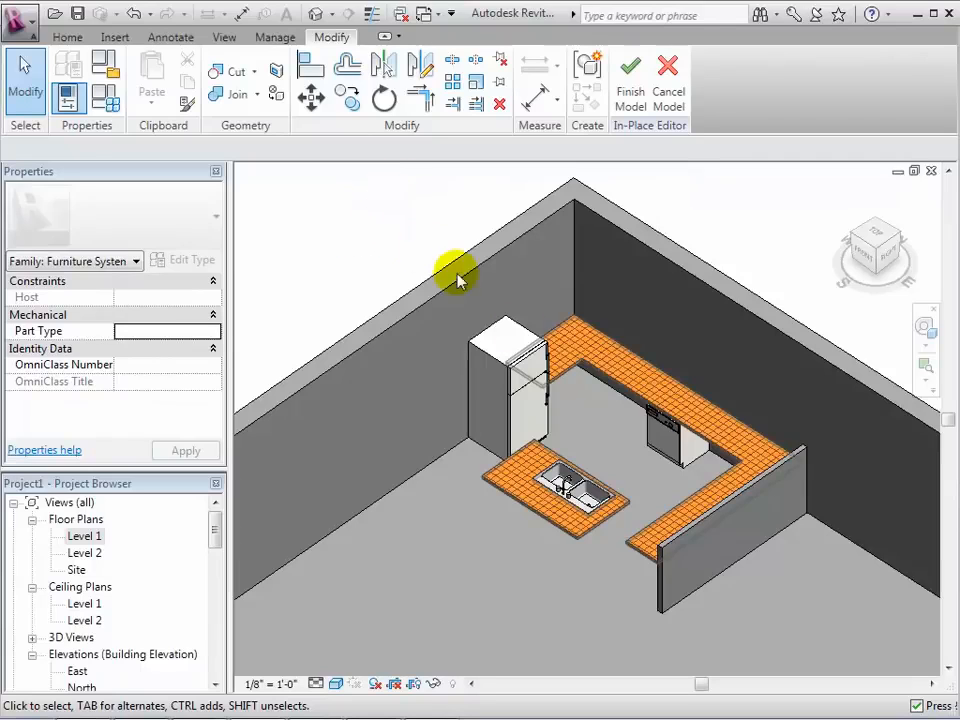
{"action": "left_click", "coordinate": [606, 381]}
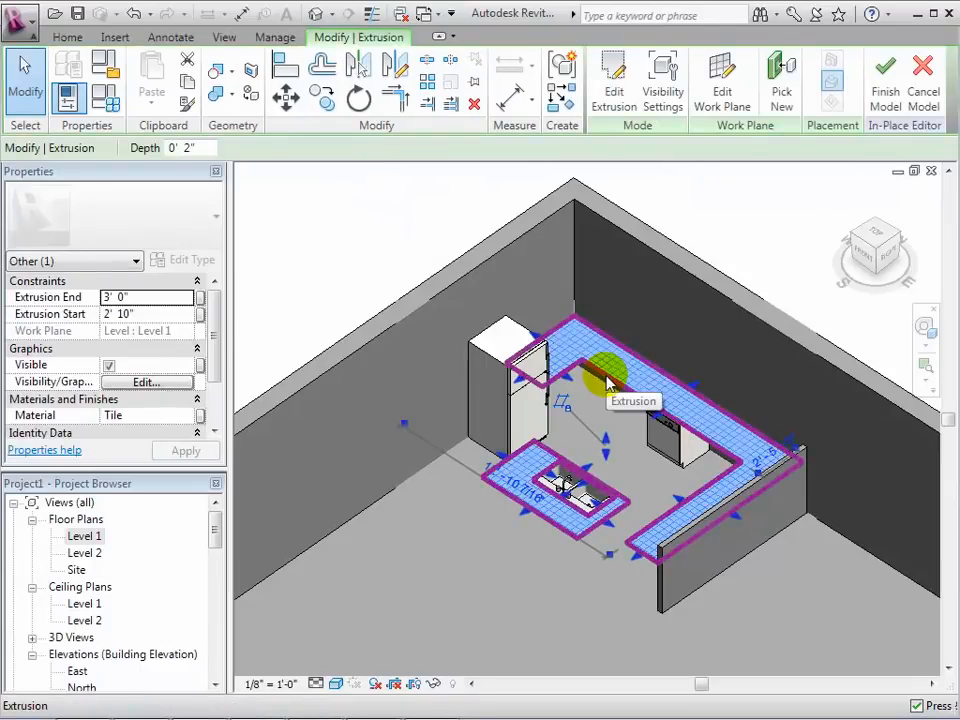
{"action": "left_click", "coordinate": [612, 95]}
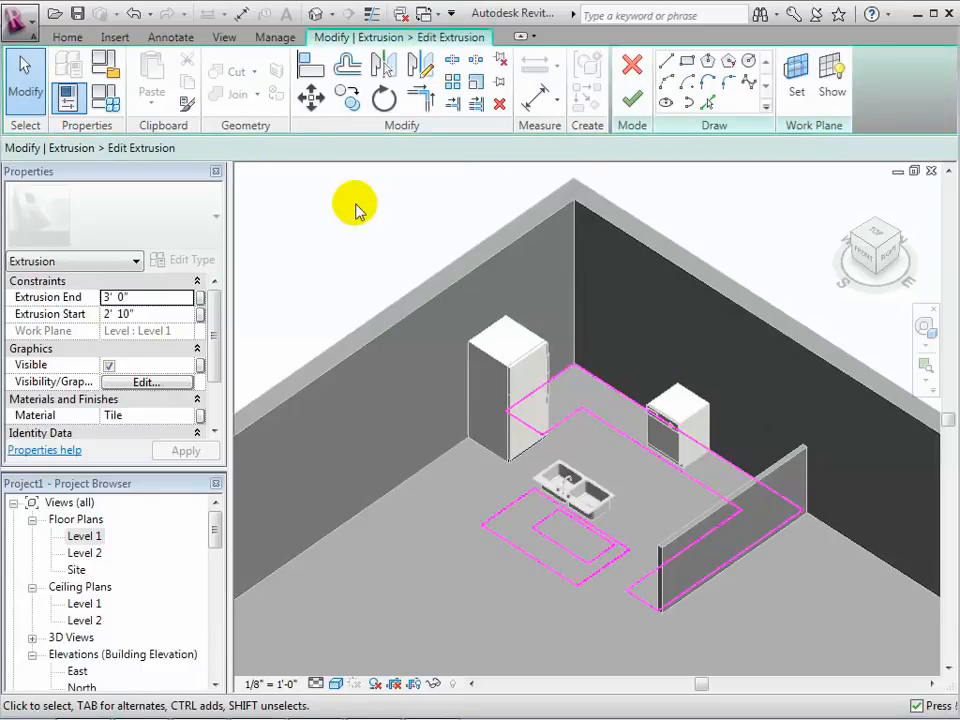
{"action": "double_click", "coordinate": [86, 536]}
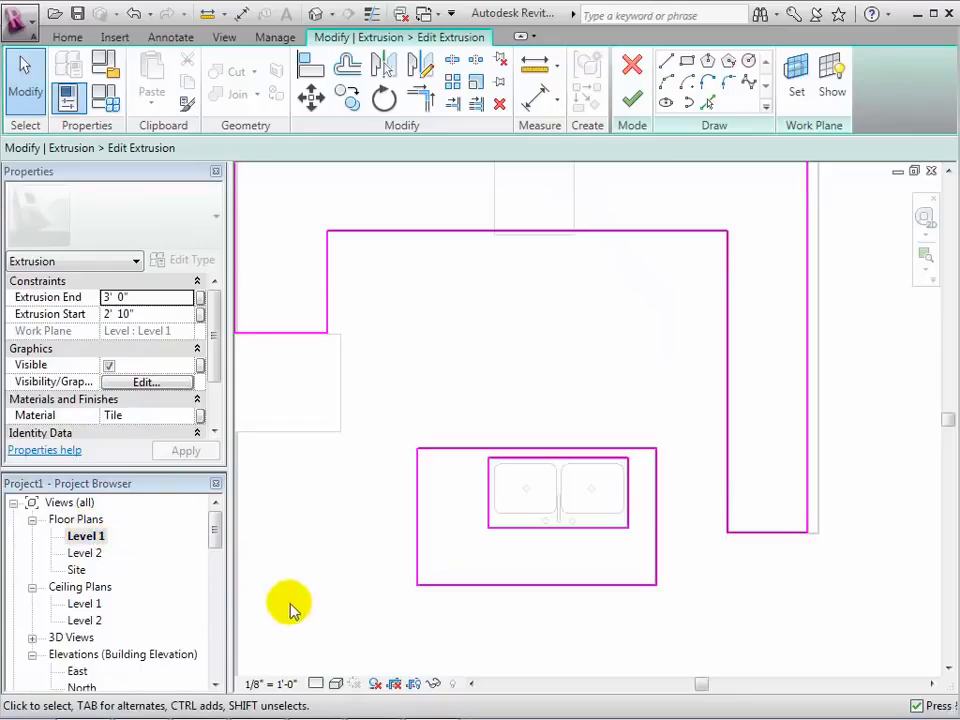
Move the island's front line back toward the sink, about 0'-9" beyond the east leg's end, and delete that line
{"action": "left_click", "coordinate": [510, 594]}
{"action": "left_click_drag", "start_coordinate": [510, 591], "coordinate": [511, 564]}
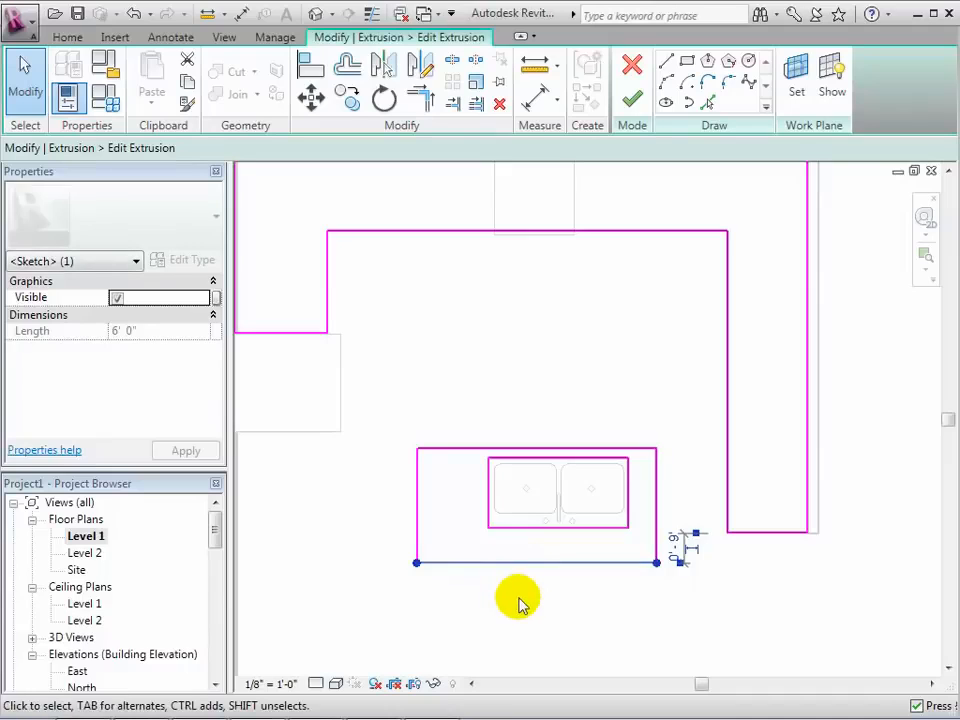
{"action": "key", "text": "Delete"}
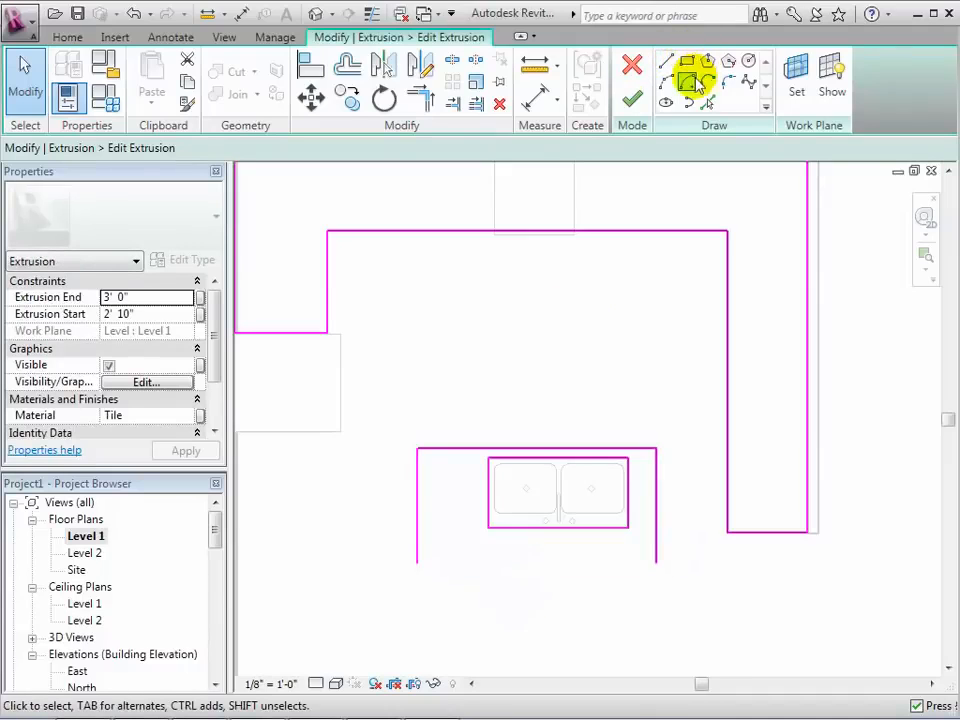
Close the island's open front with an outward-bowing arc of about 8'-0" radius, and finish the sketch to view it in 3D
{"action": "left_click", "coordinate": [697, 82]}
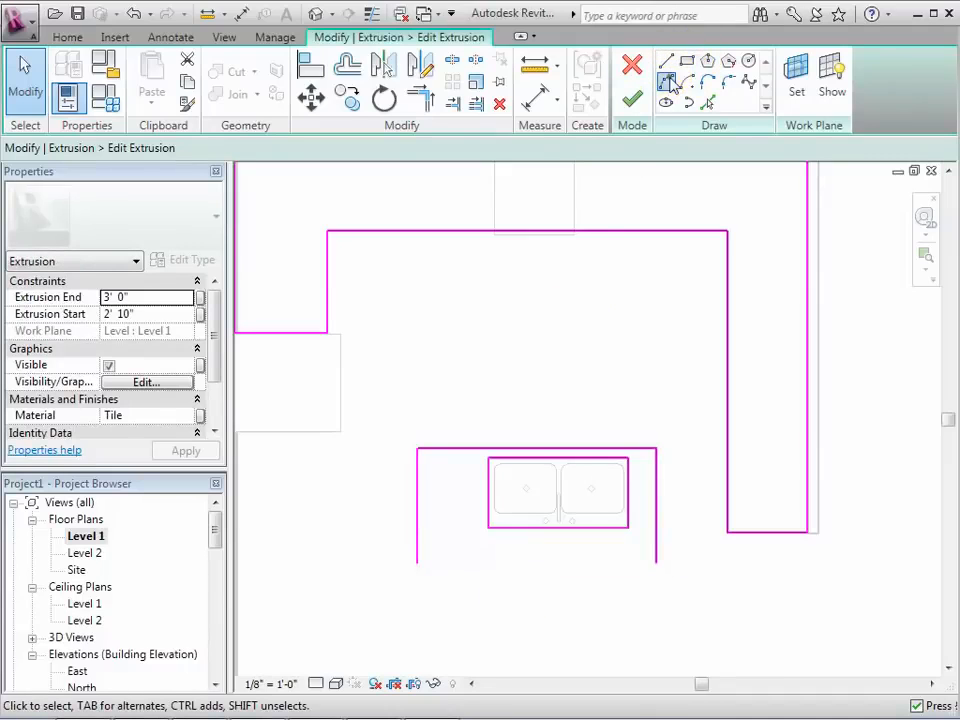
{"action": "left_click", "coordinate": [417, 562]}
{"action": "left_click", "coordinate": [656, 562]}
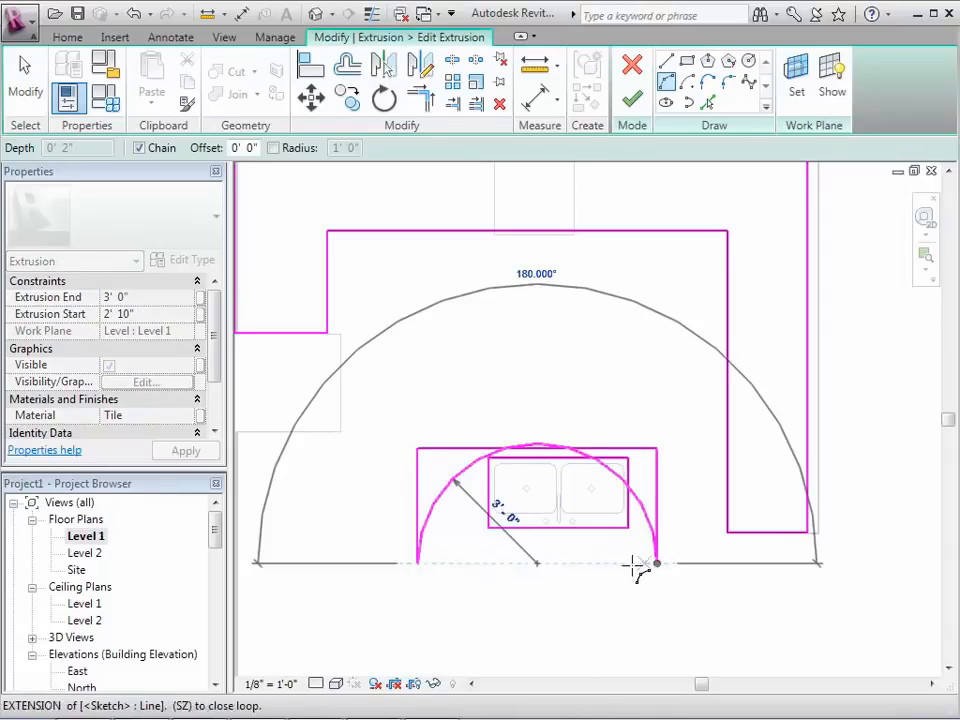
{"action": "left_click", "coordinate": [591, 582]}
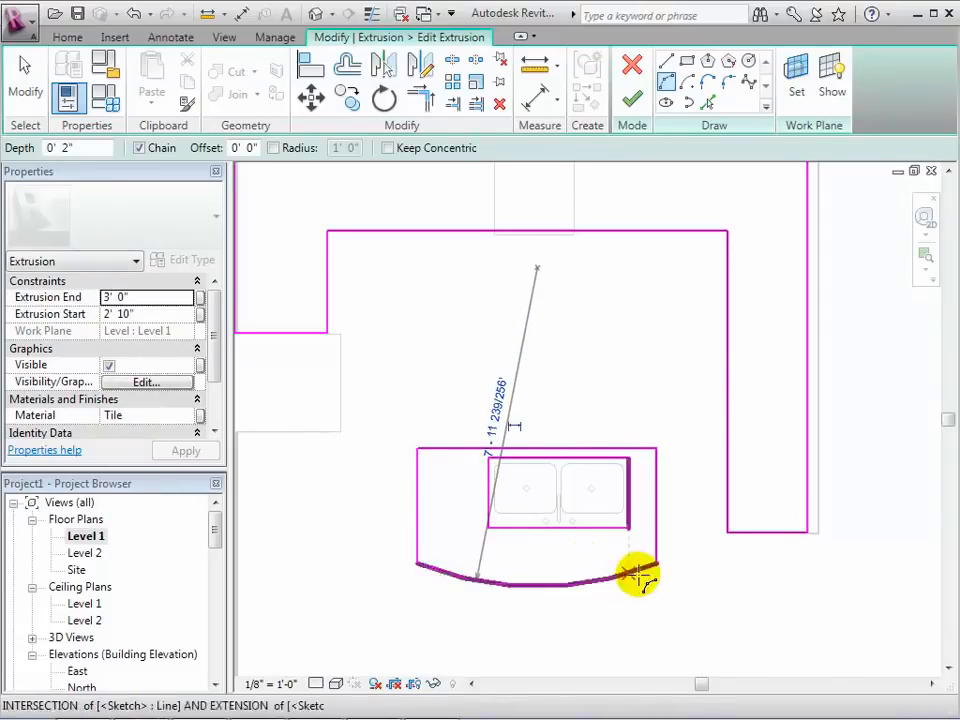
{"action": "left_click", "coordinate": [27, 88]}
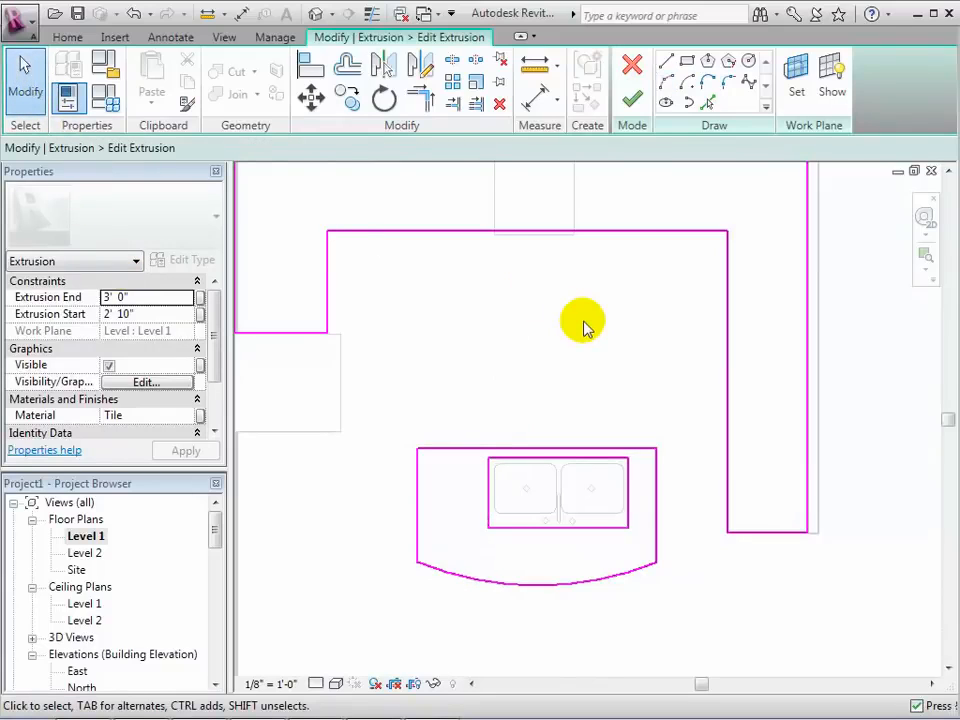
{"action": "left_click", "coordinate": [631, 102]}
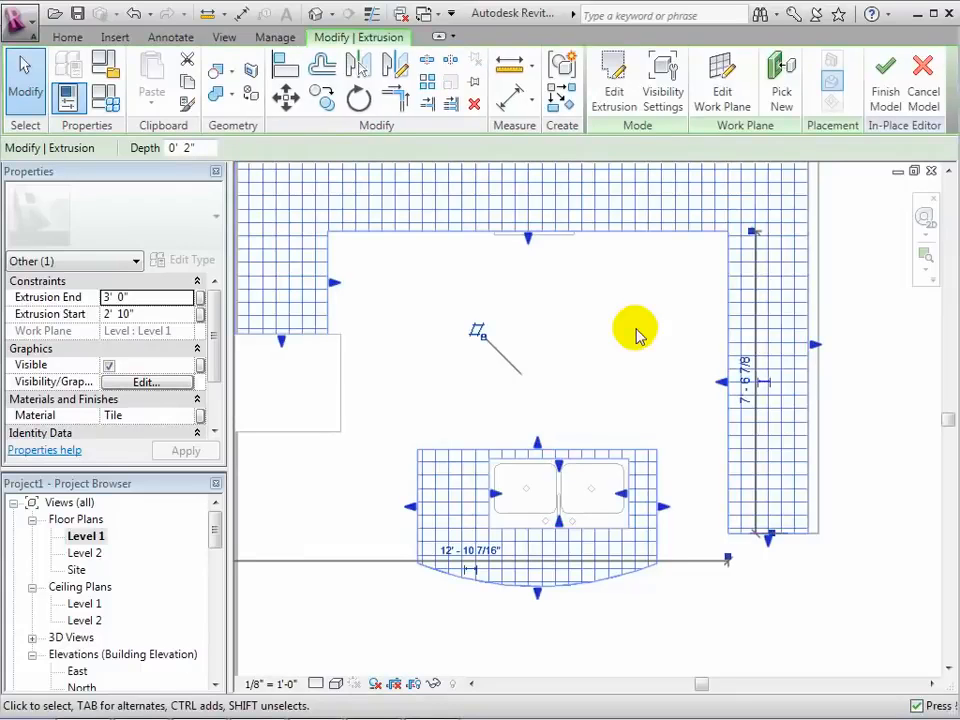
{"action": "left_click", "coordinate": [316, 14]}
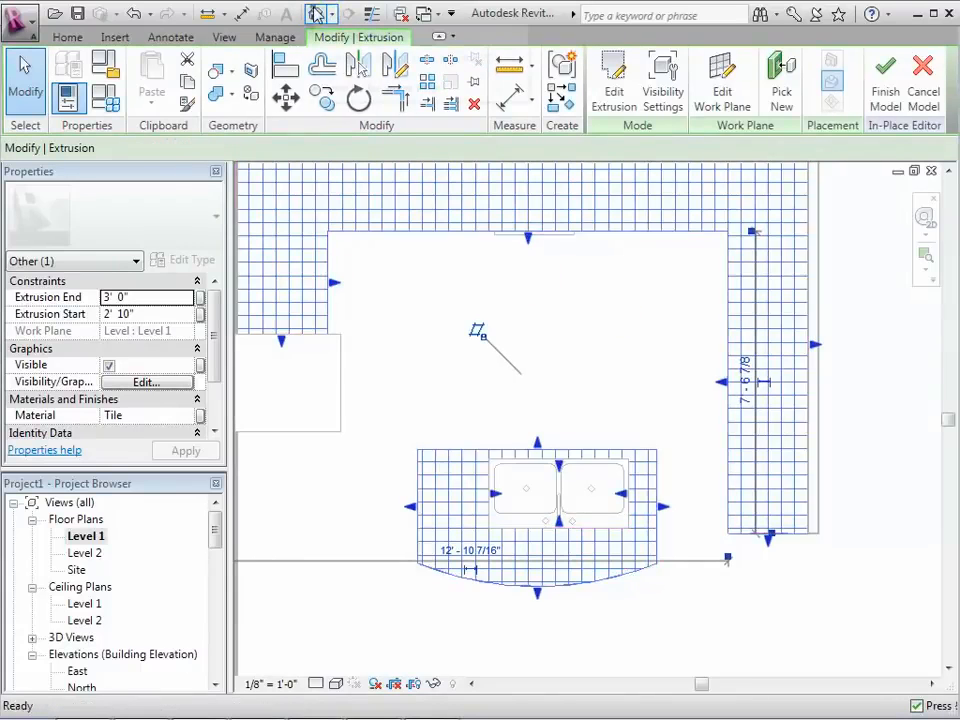
{"action": "left_click", "coordinate": [428, 183]}
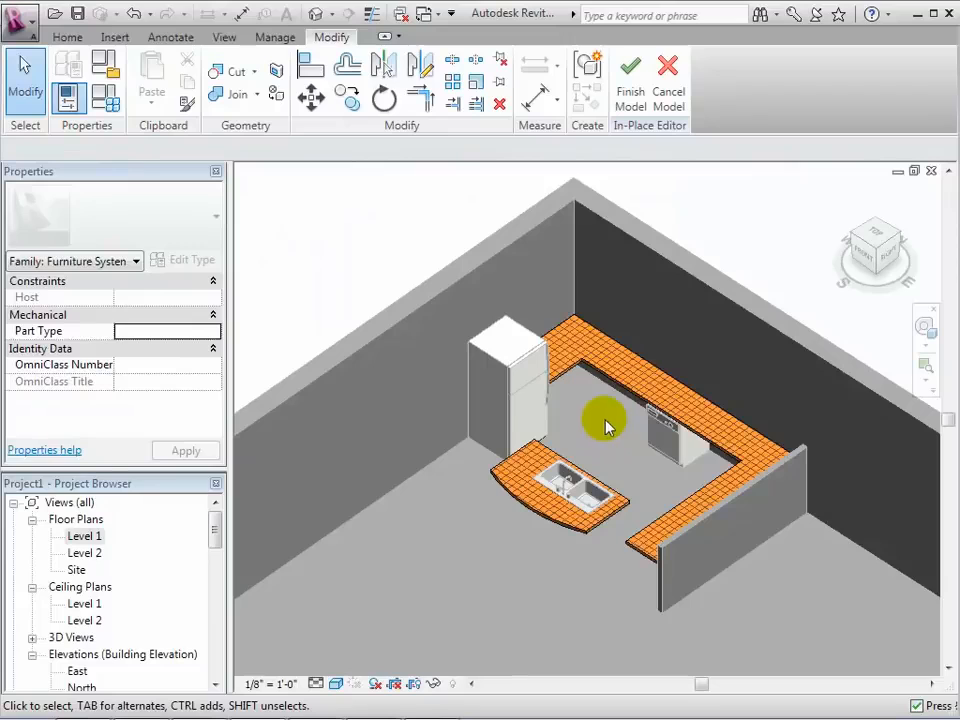
Start a solid extrusion on the Level 1 floor plan and outline the sink island's straight-sided part, about 6'-0" wide, leaving out its curved front
{"action": "double_click", "coordinate": [84, 537]}
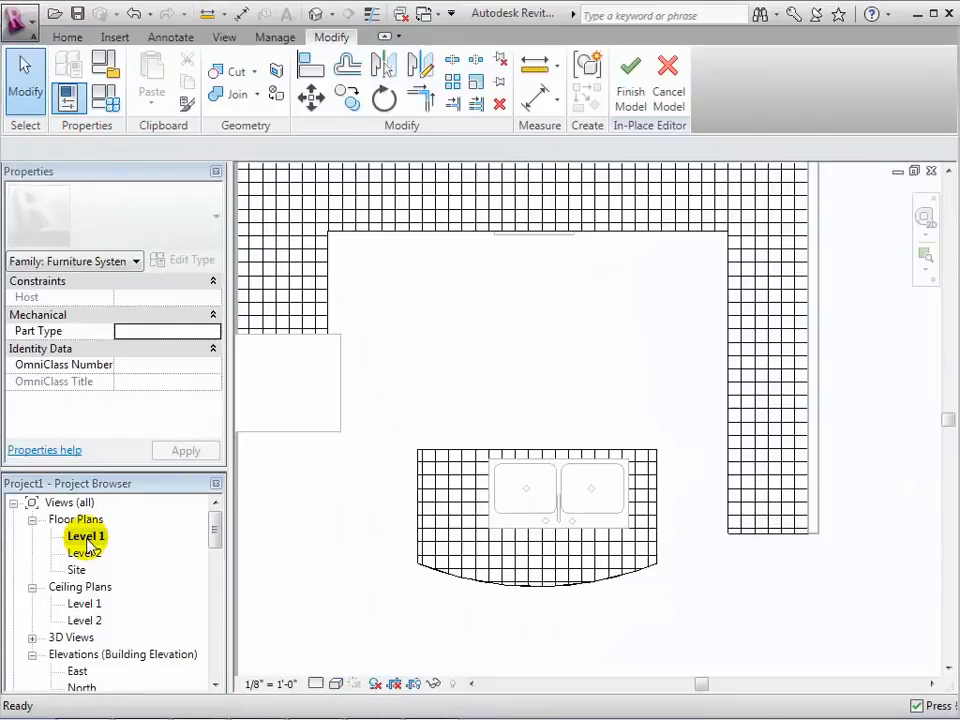
{"action": "left_click", "coordinate": [67, 37]}
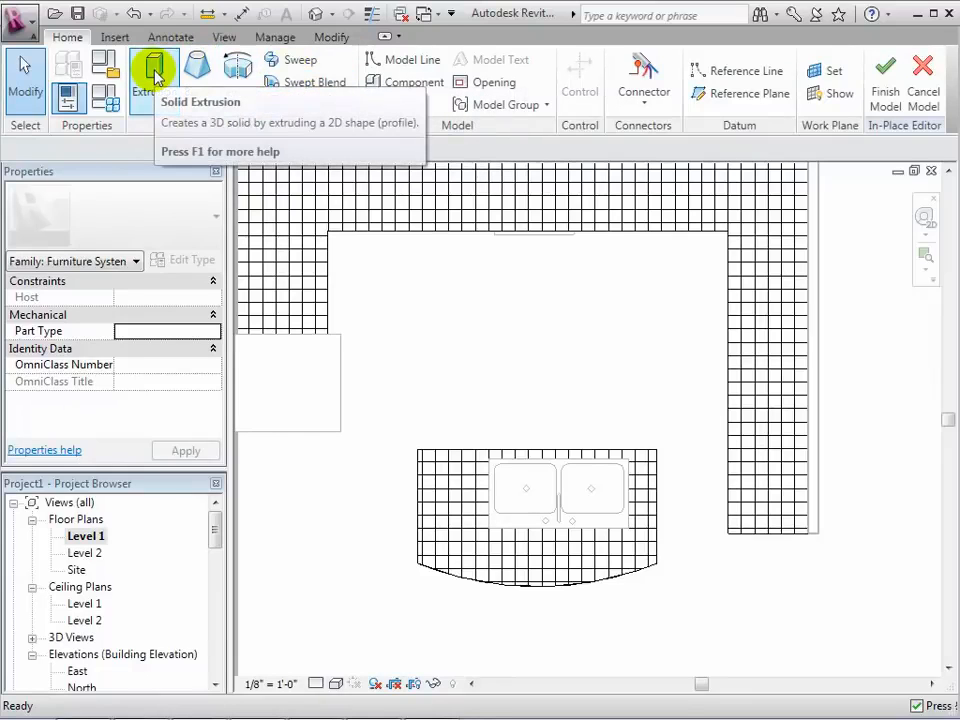
{"action": "left_click", "coordinate": [155, 72]}
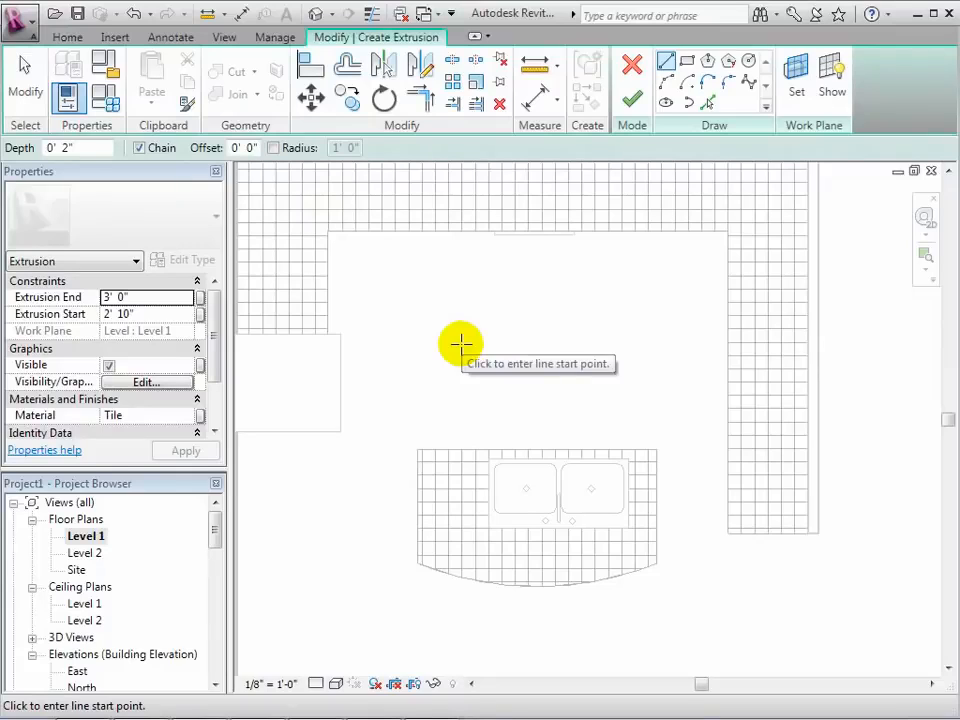
{"action": "left_click", "coordinate": [416, 447]}
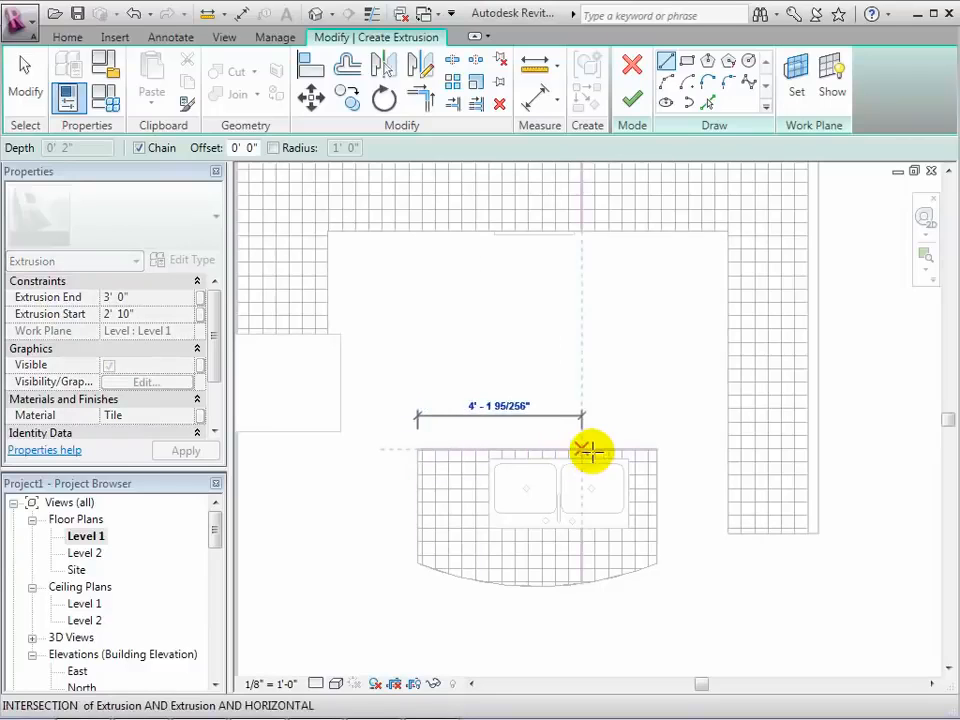
{"action": "left_click", "coordinate": [655, 450]}
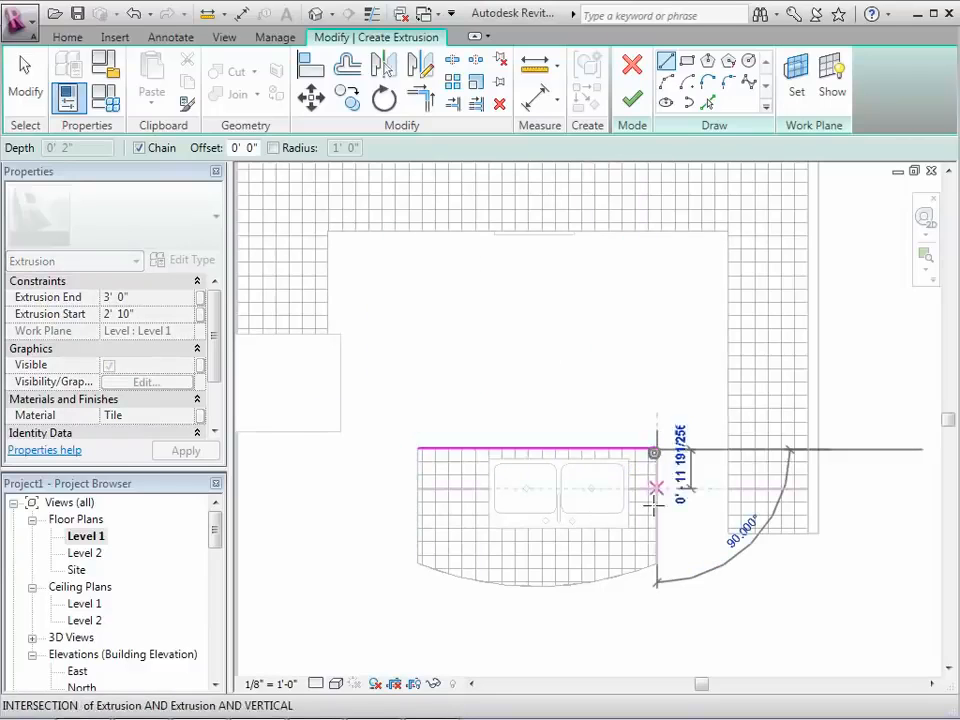
{"action": "left_click", "coordinate": [655, 562]}
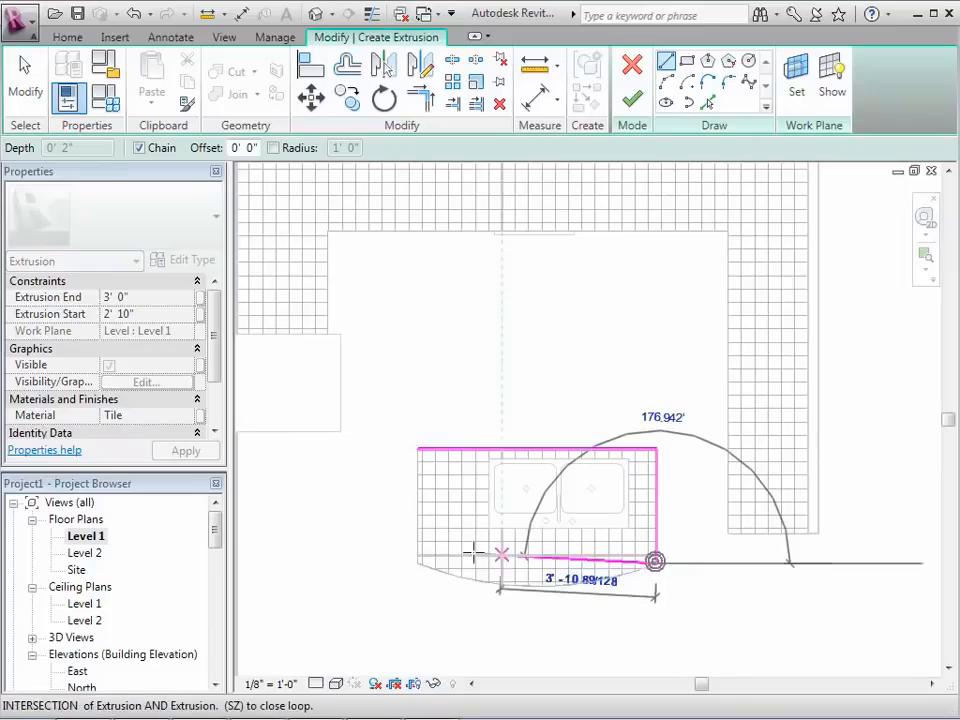
{"action": "left_click", "coordinate": [416, 562]}
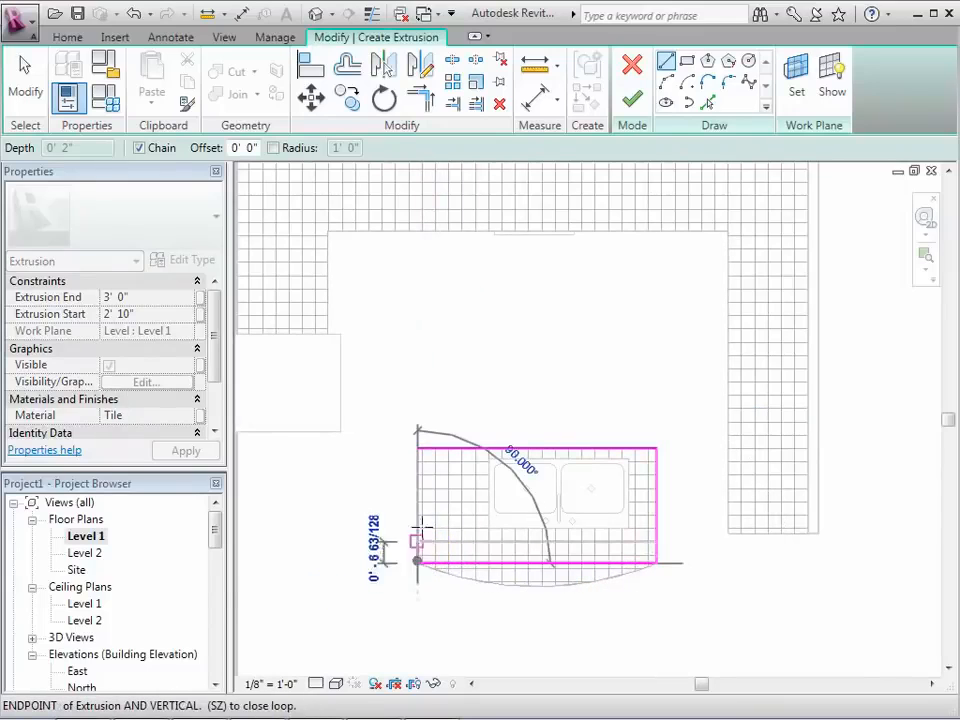
{"action": "left_click", "coordinate": [419, 448]}
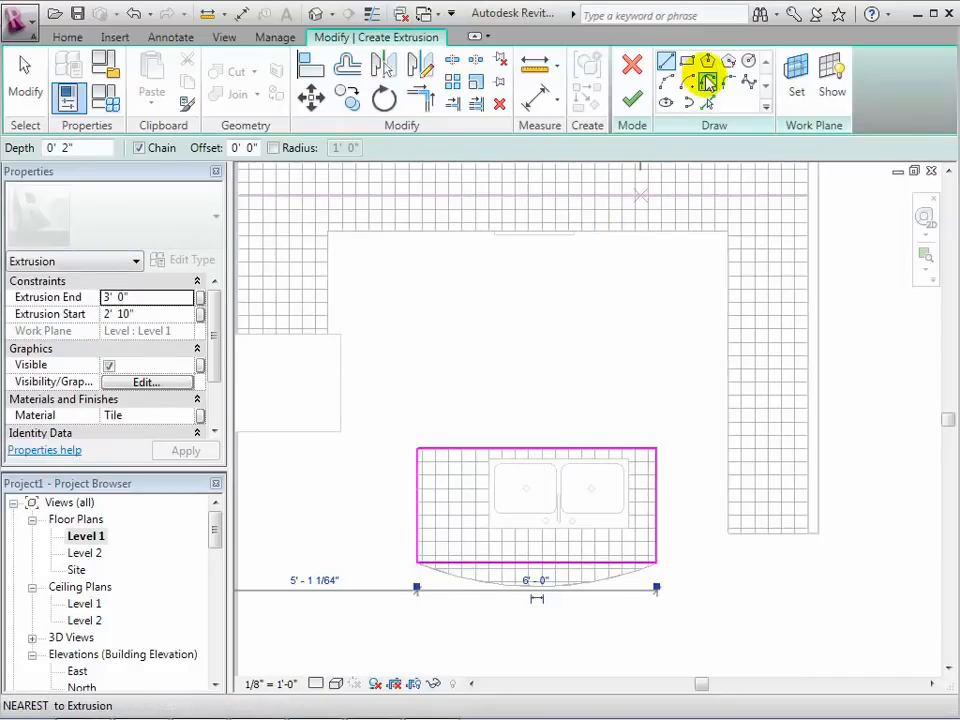
Draw a rectangle of about 5'-4 1/2" by 2'-5 3/4" around the sink, just inside the island's base outline
{"action": "left_click", "coordinate": [688, 63]}
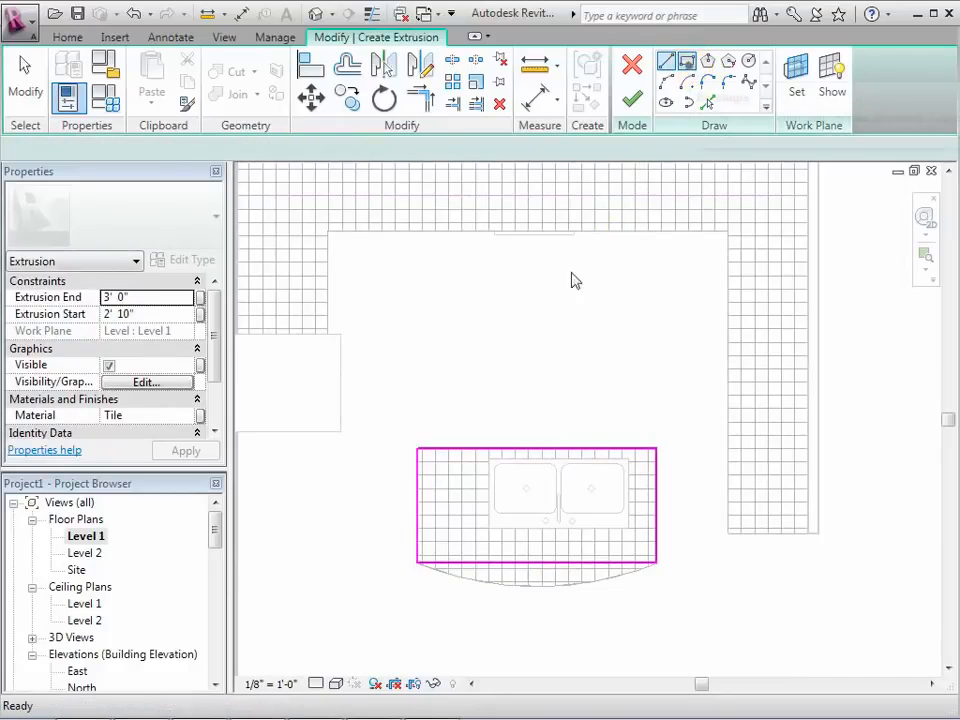
{"action": "left_click", "coordinate": [428, 458]}
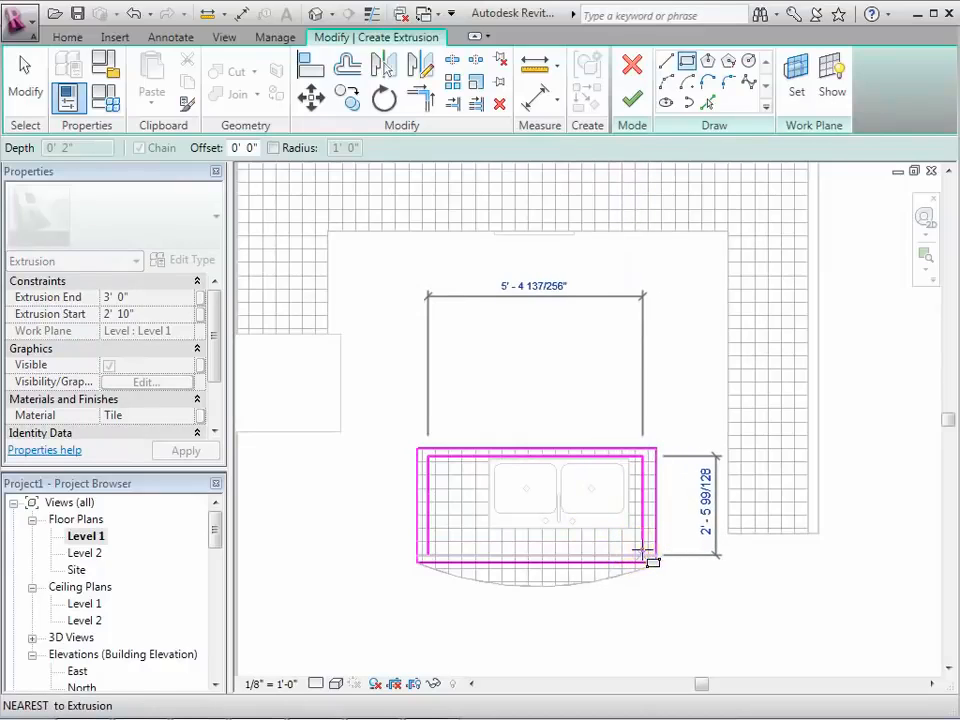
{"action": "left_click", "coordinate": [646, 554]}
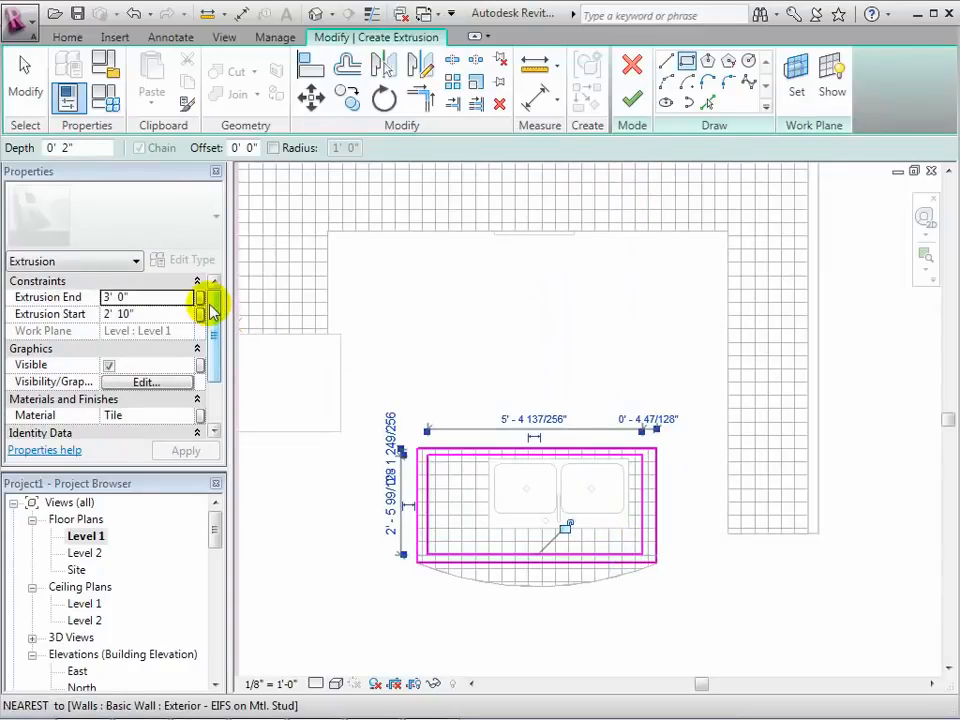
Run the island base extrusion from 0'-0" to 2'-10" in Wood - Cherry, and finish the sketch to view it in 3D
{"action": "left_click", "coordinate": [160, 300]}
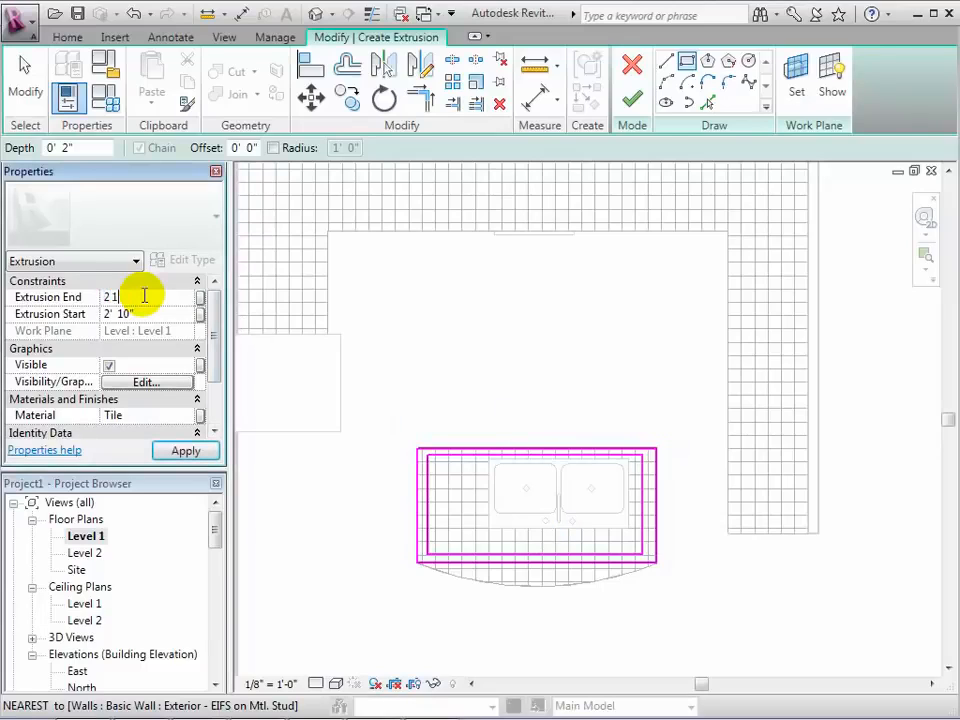
{"action": "left_click", "coordinate": [155, 314]}
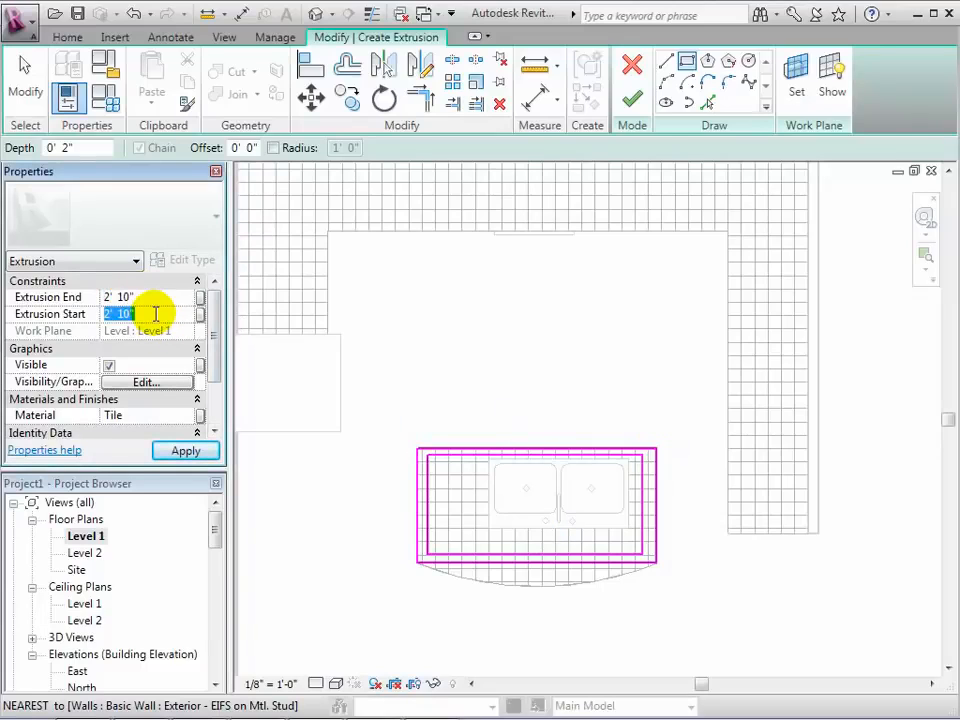
{"action": "left_click", "coordinate": [185, 418]}
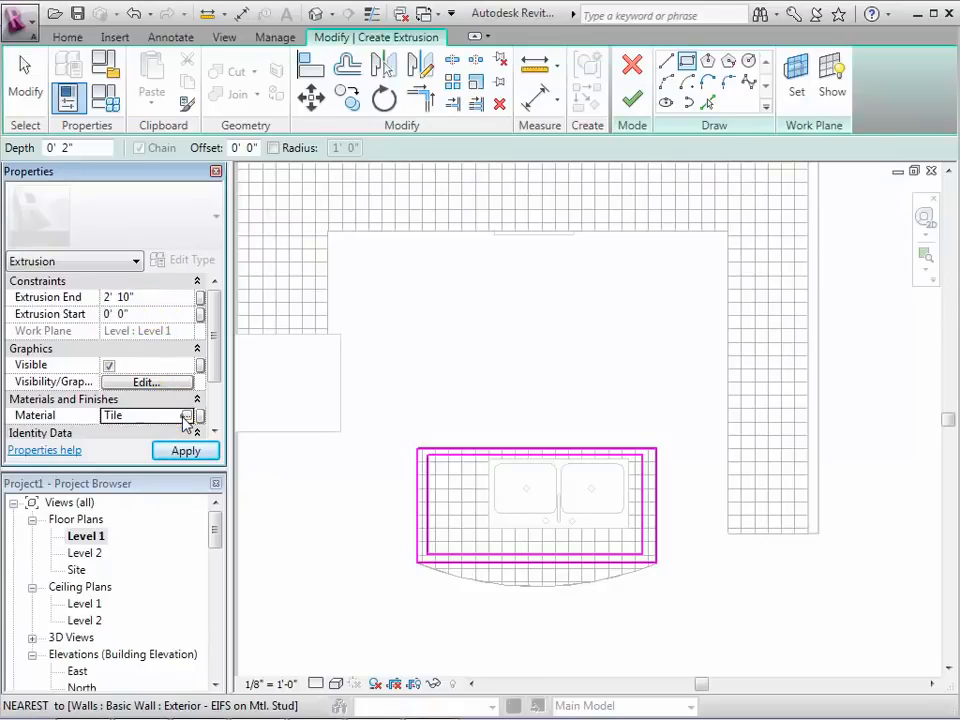
{"action": "left_click", "coordinate": [187, 417]}
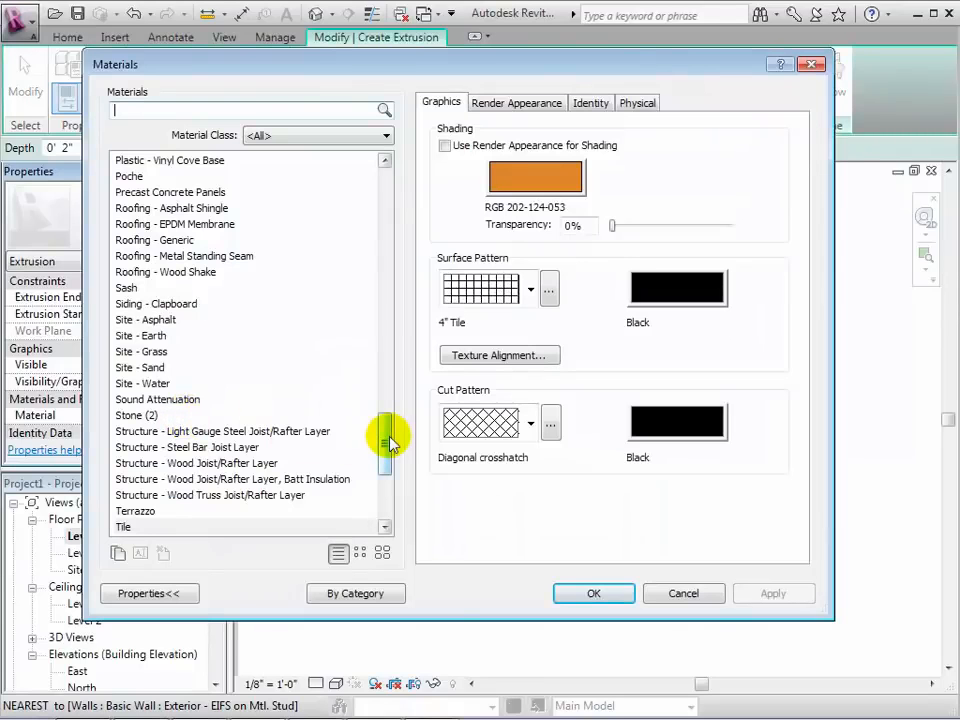
{"action": "left_click_drag", "start_coordinate": [390, 444], "coordinate": [392, 484]}
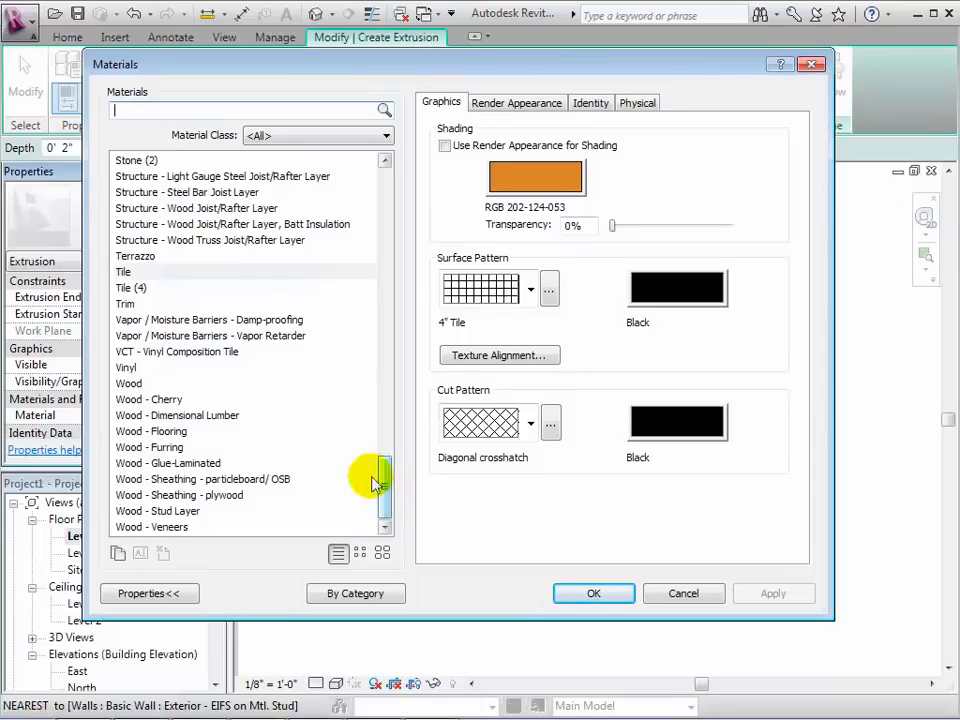
{"action": "left_click", "coordinate": [168, 400]}
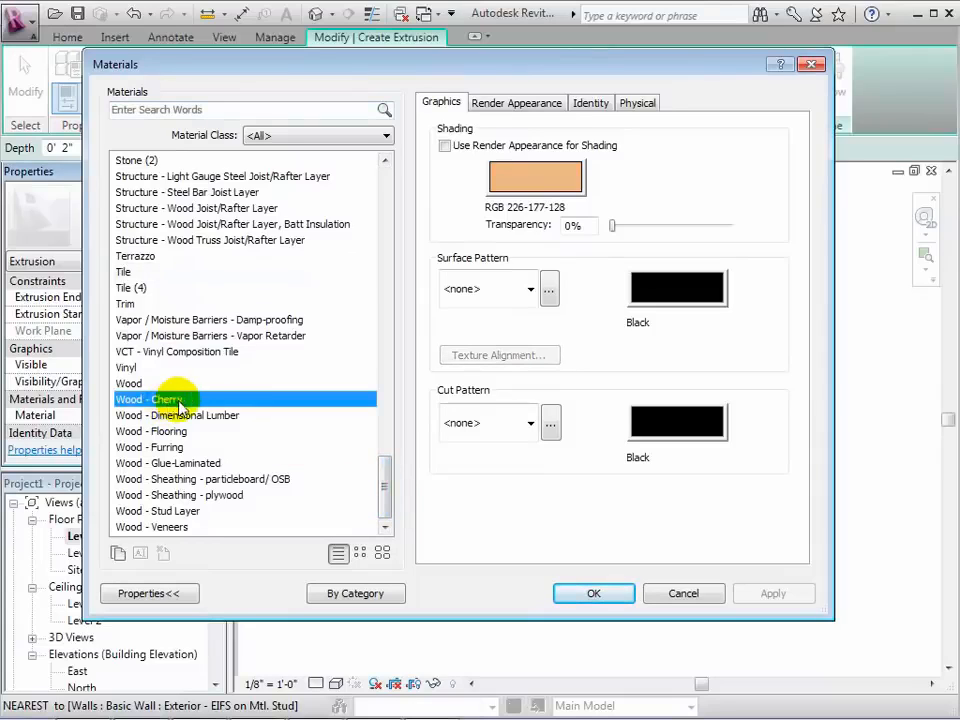
{"action": "left_click", "coordinate": [592, 594]}
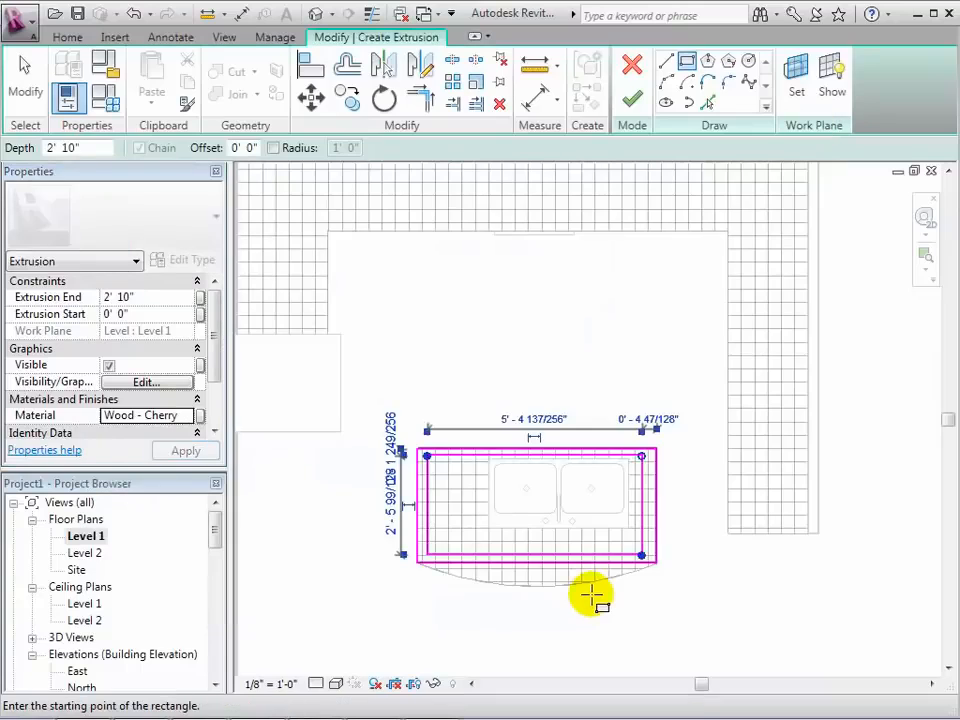
{"action": "left_click", "coordinate": [633, 100]}
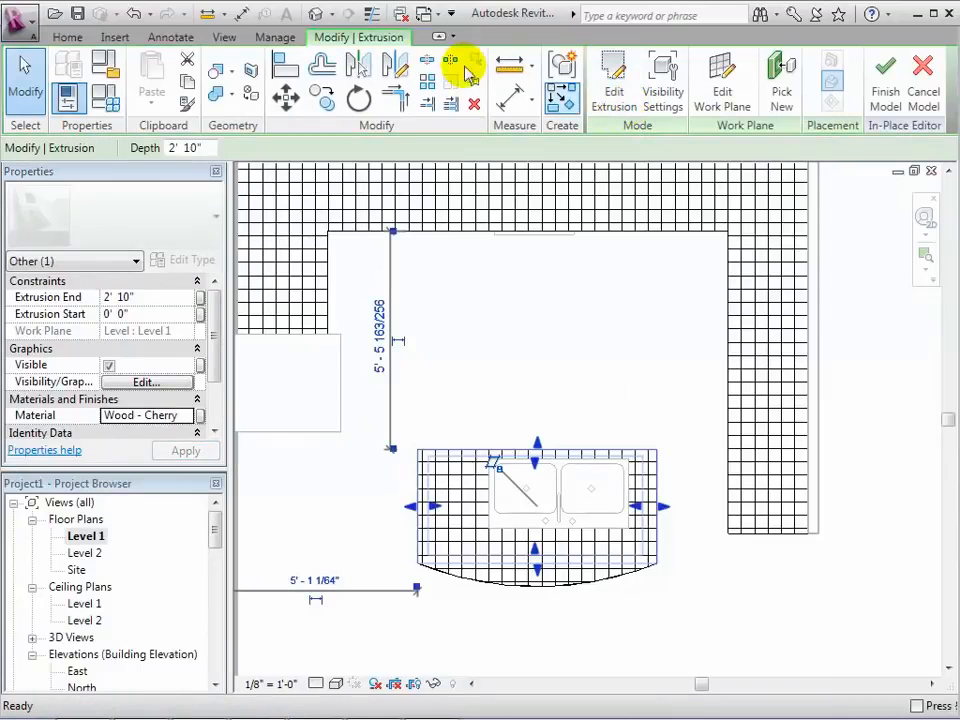
{"action": "left_click", "coordinate": [318, 13]}
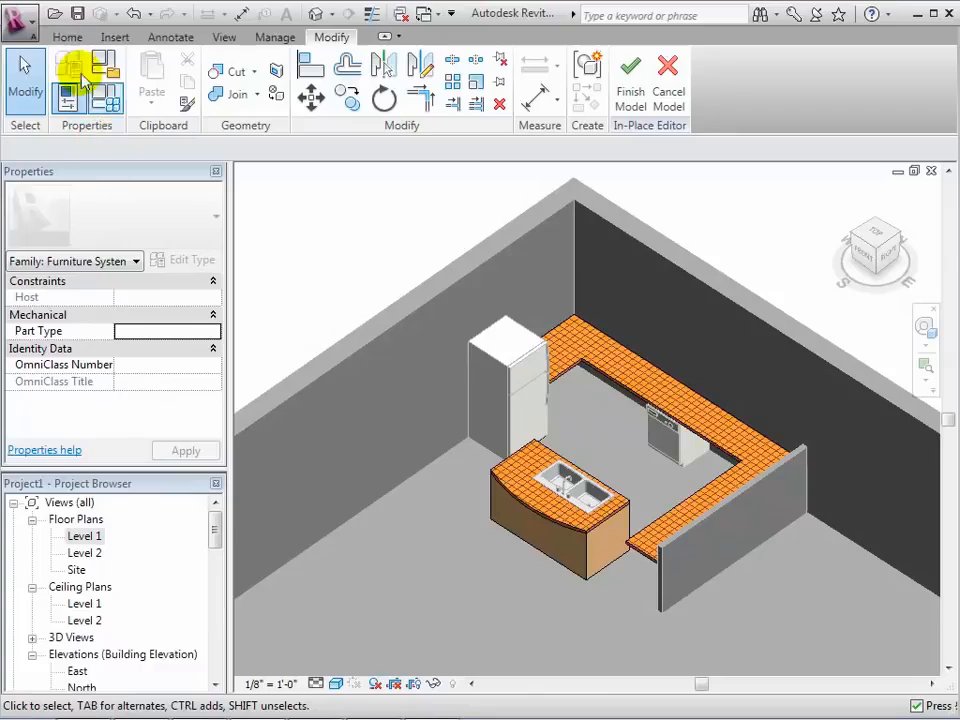
Start a sweep and pick the U-shaped counter's three inner top edges as its path, beginning with the east leg, and finish the path
{"action": "left_click", "coordinate": [68, 37]}
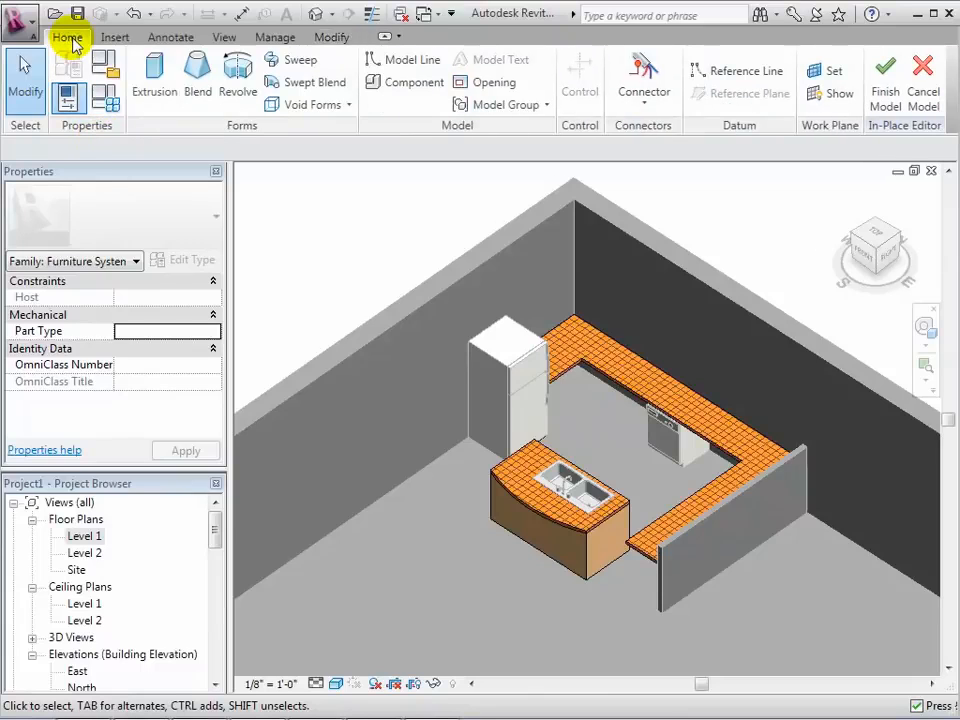
{"action": "left_click", "coordinate": [300, 68]}
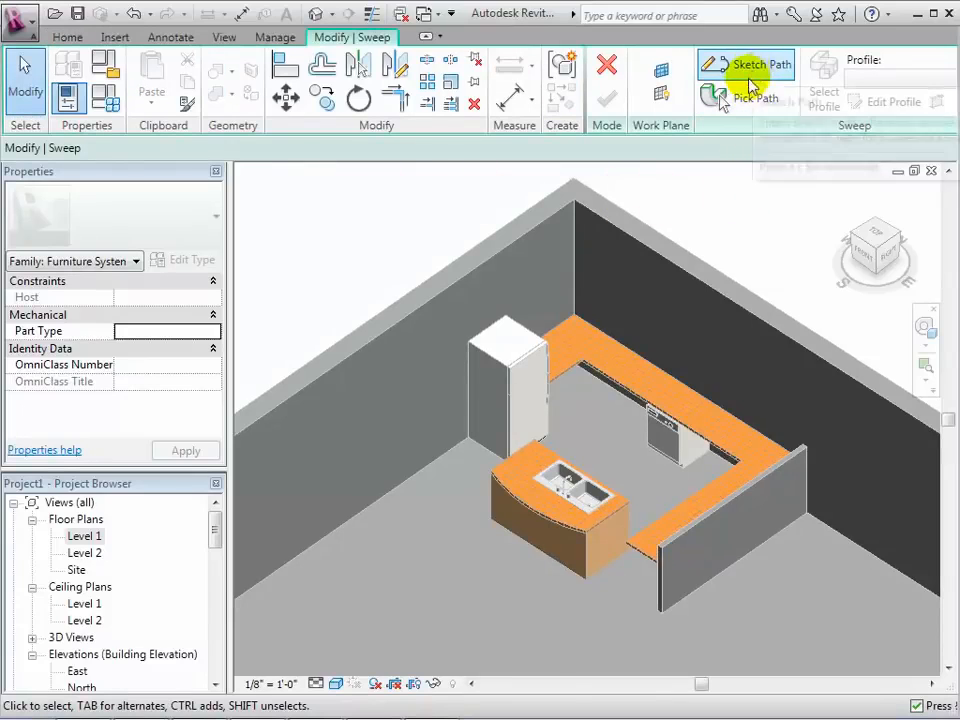
{"action": "left_click", "coordinate": [746, 97]}
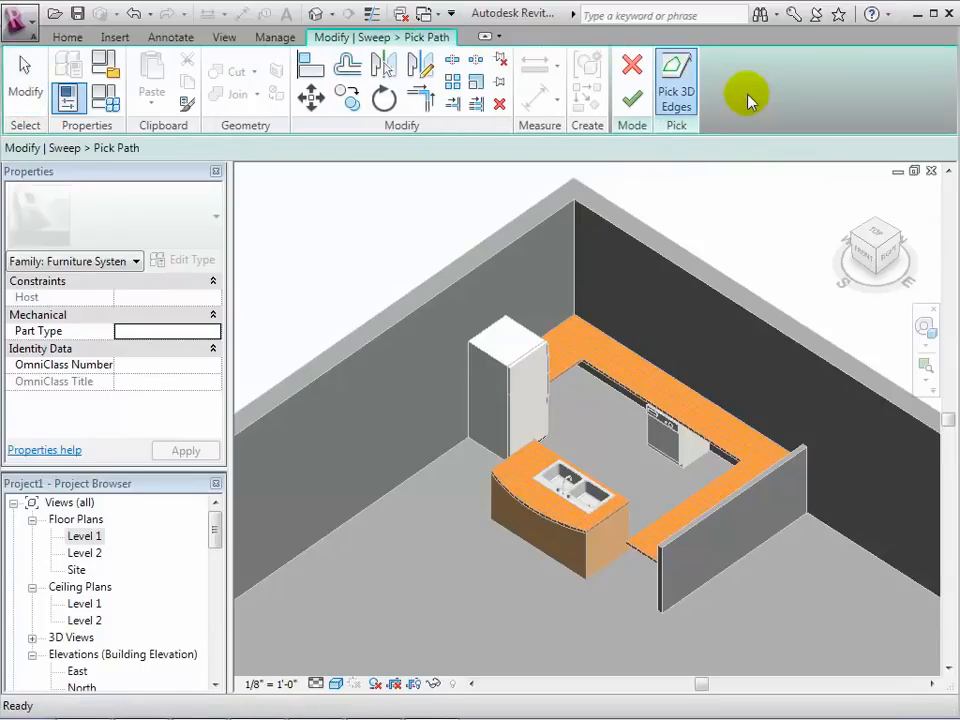
{"action": "left_click", "coordinate": [698, 500]}
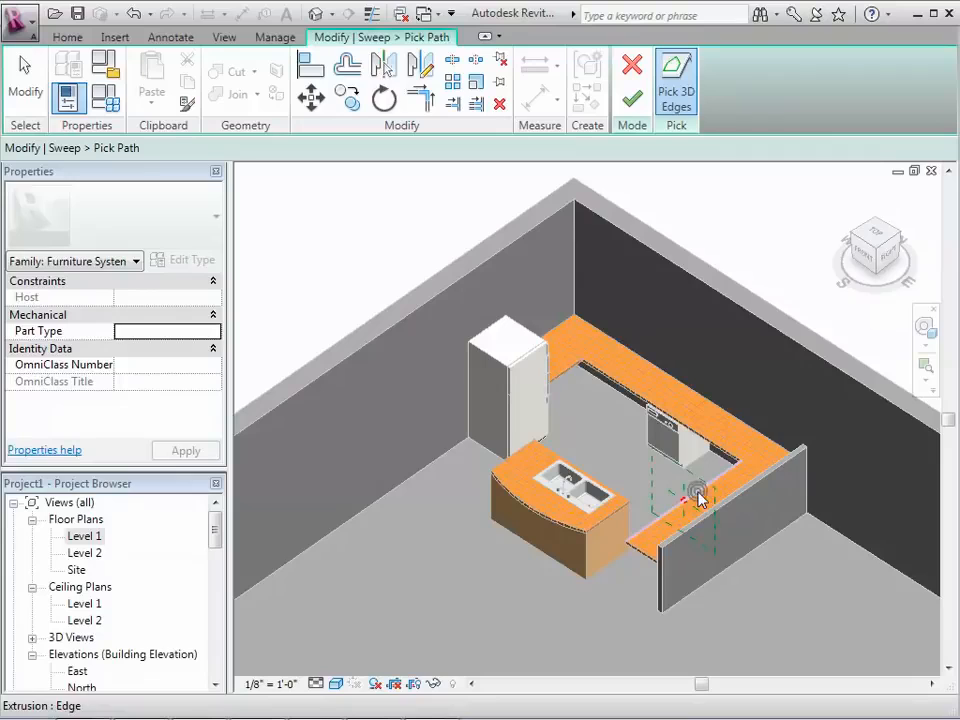
{"action": "left_click", "coordinate": [615, 387]}
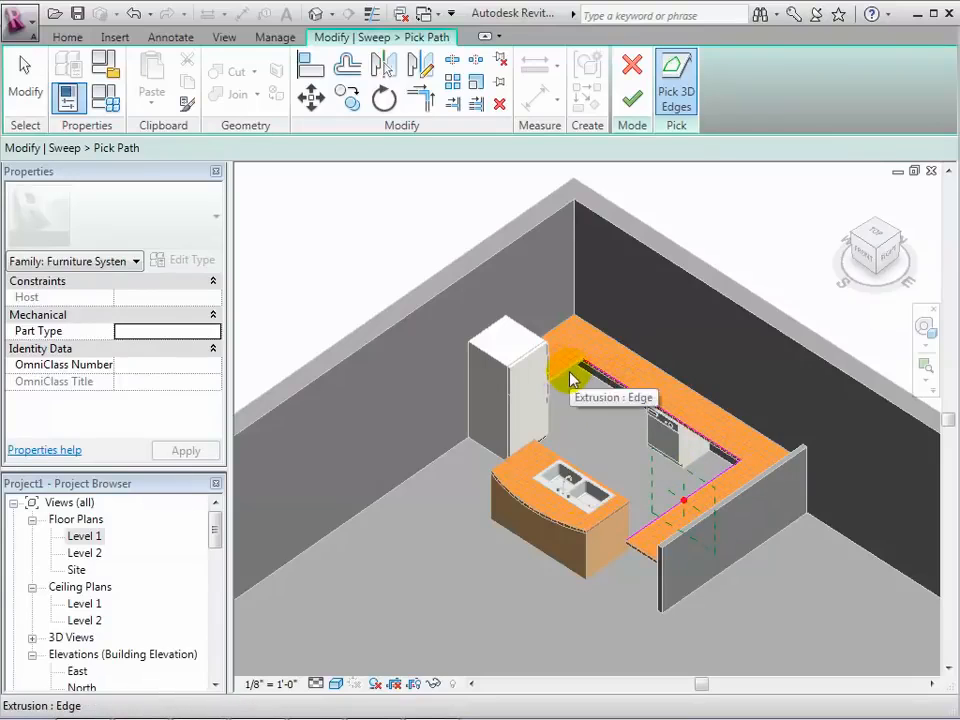
{"action": "left_click", "coordinate": [572, 384]}
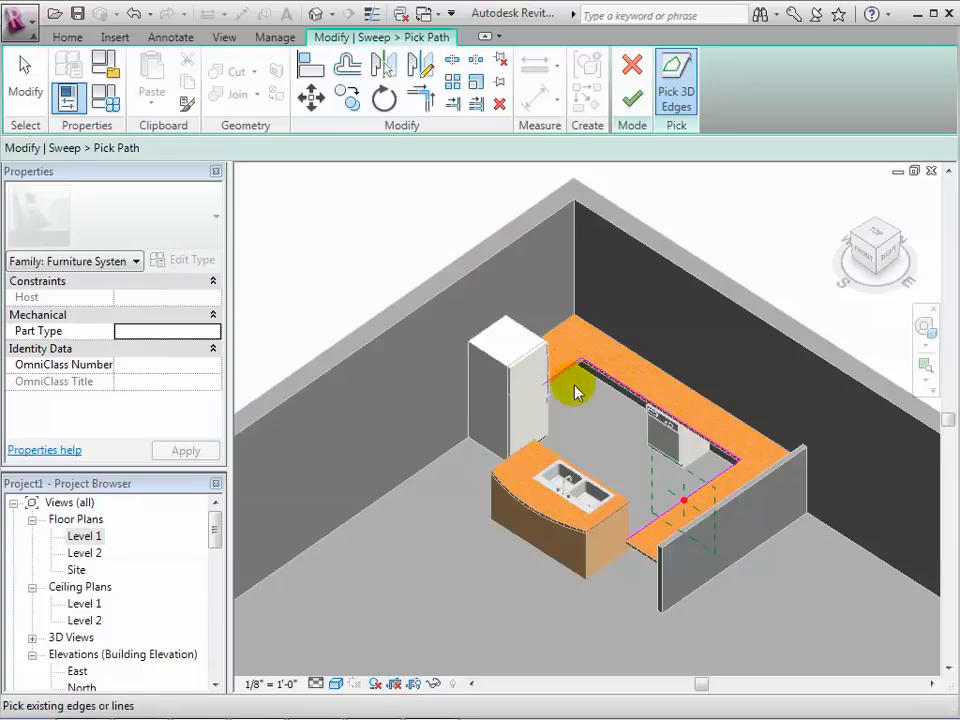
{"action": "left_click", "coordinate": [632, 100]}
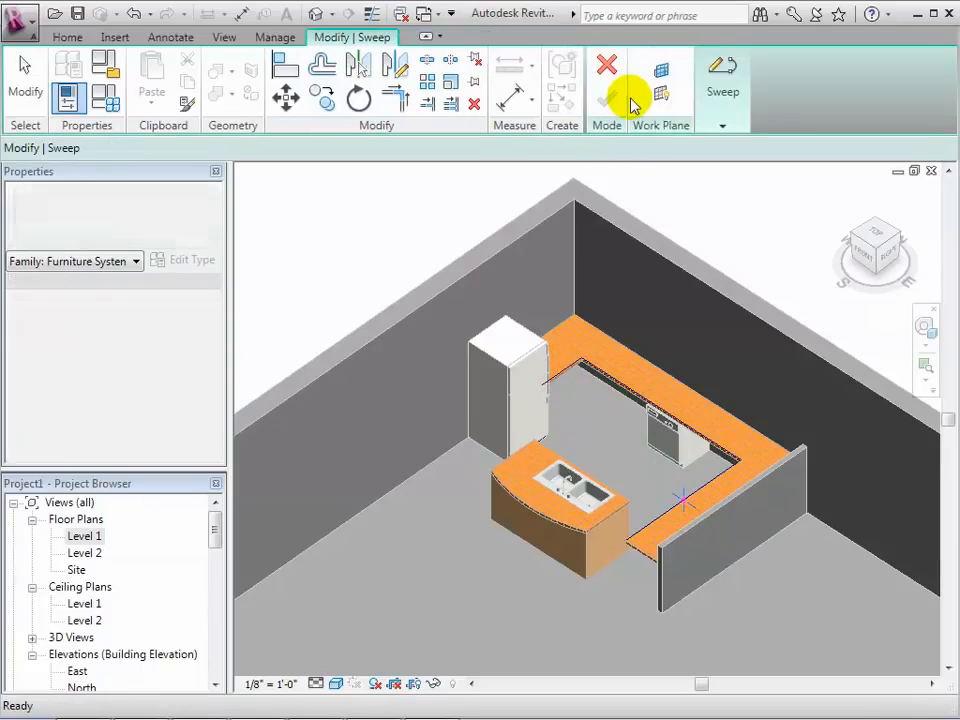
Edit the sweep profile from the front and sketch a closed, downward-tapering four-sided shape at the path's profile plane, about 0'-4" wide along its top
{"action": "left_click", "coordinate": [866, 260]}
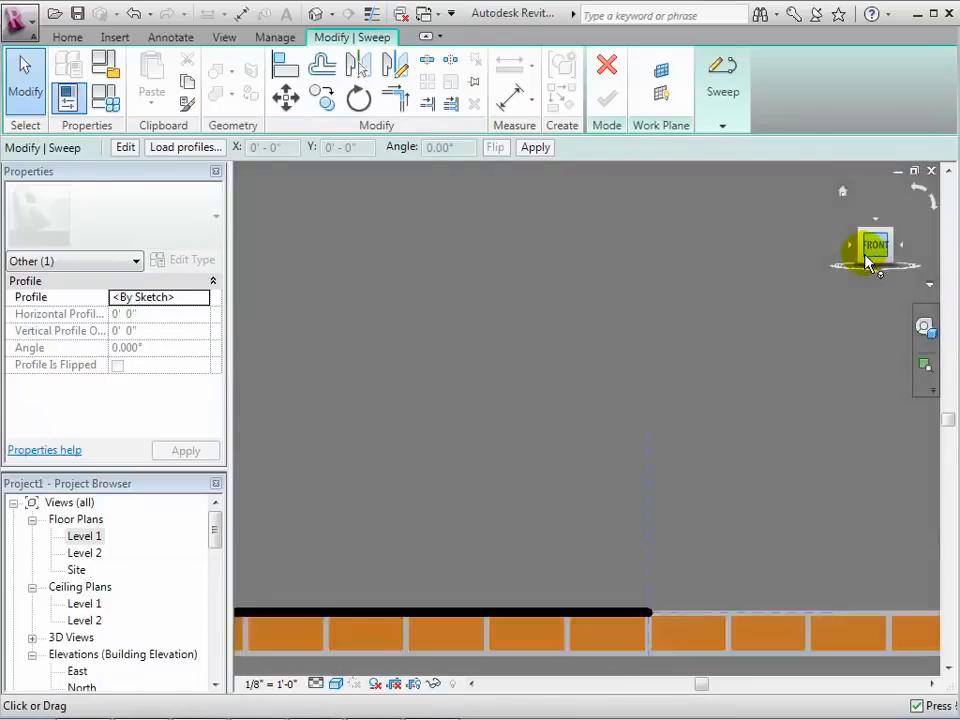
{"action": "scroll", "coordinate": [776, 392], "scroll_direction": "down", "scroll_amount": 4}
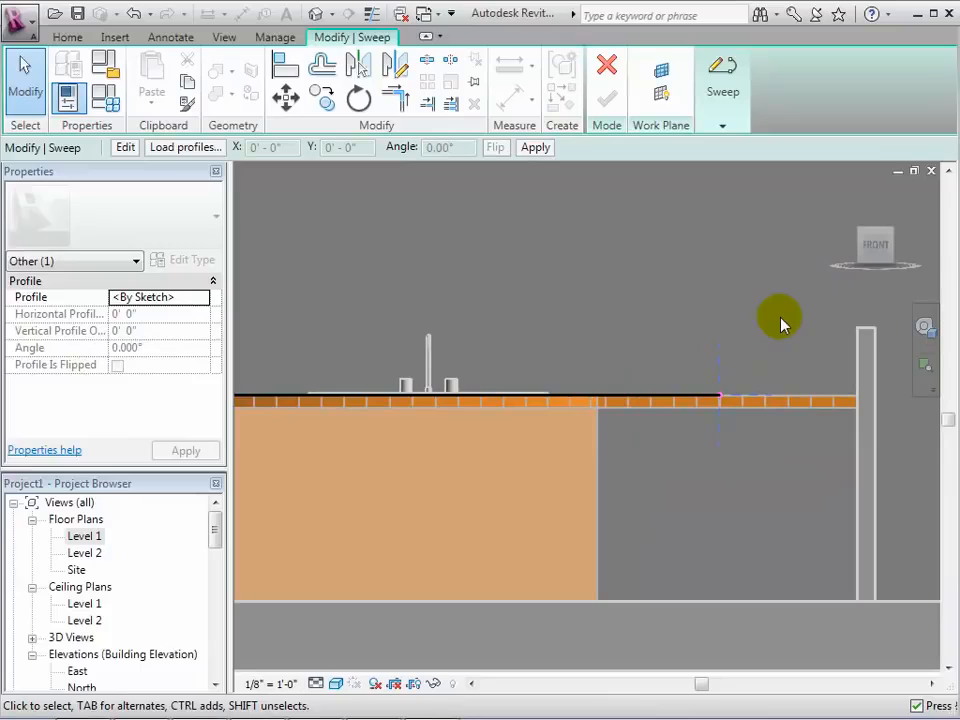
{"action": "left_click", "coordinate": [722, 126]}
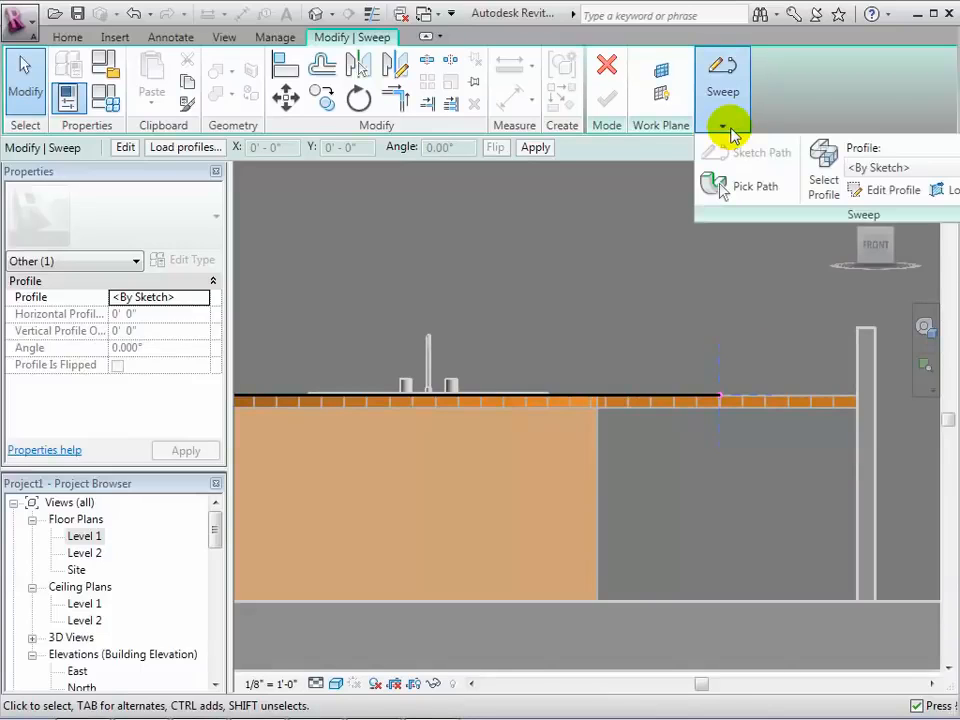
{"action": "left_click", "coordinate": [886, 191]}
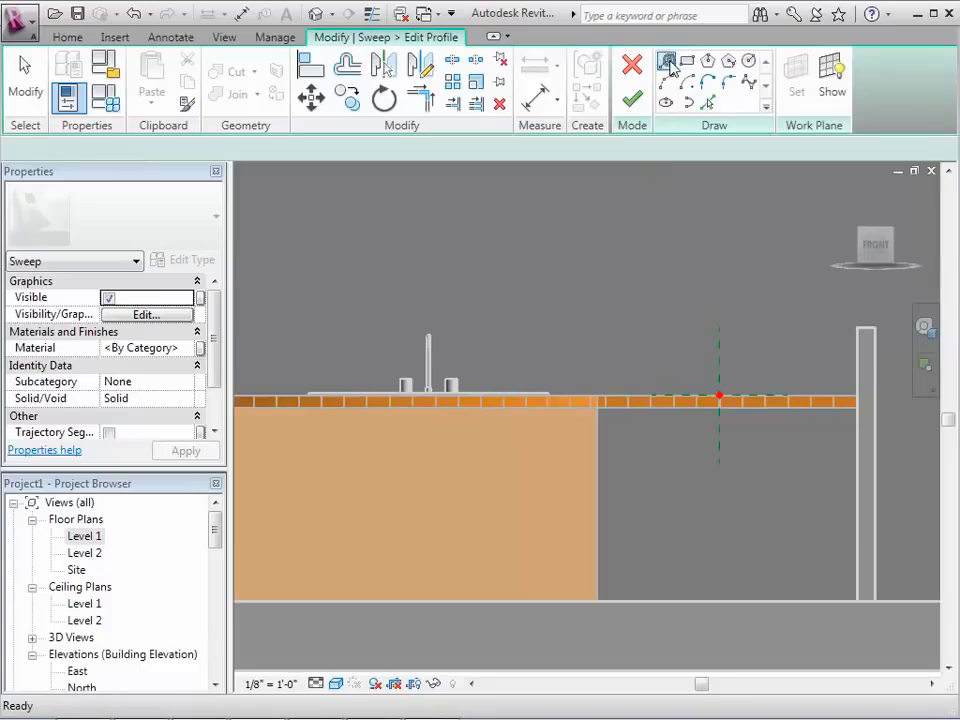
{"action": "left_click", "coordinate": [718, 396]}
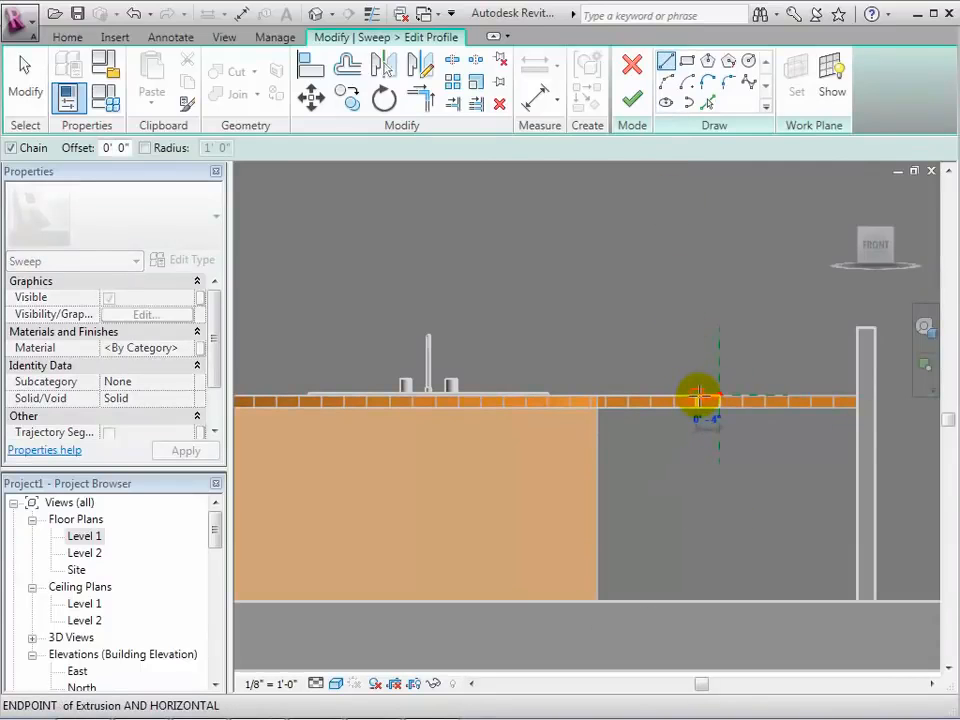
{"action": "left_click", "coordinate": [698, 397]}
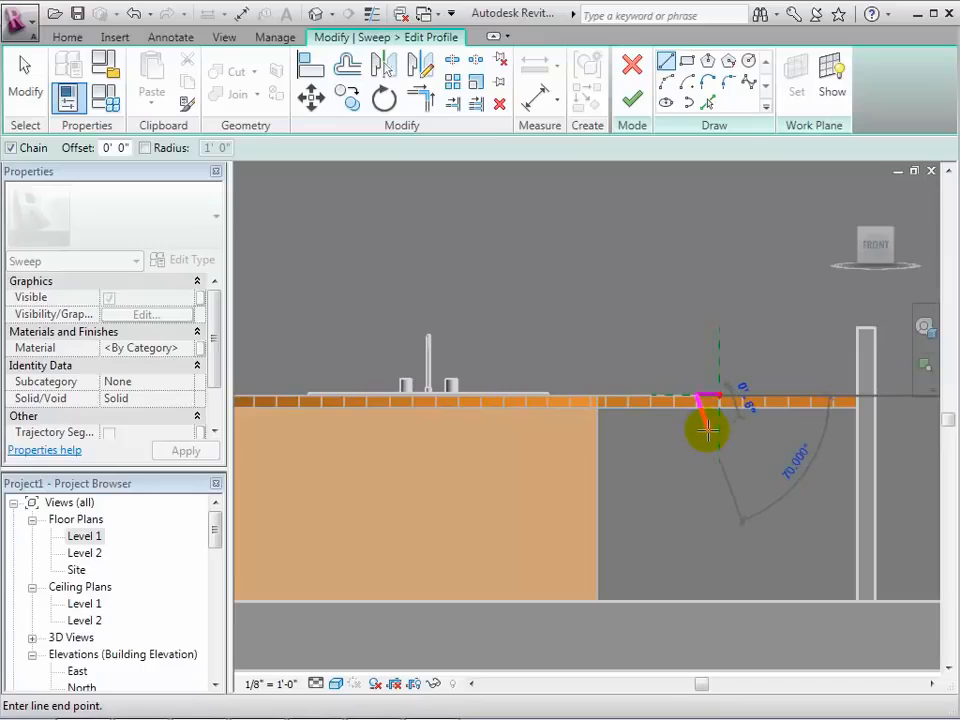
{"action": "left_click", "coordinate": [717, 432]}
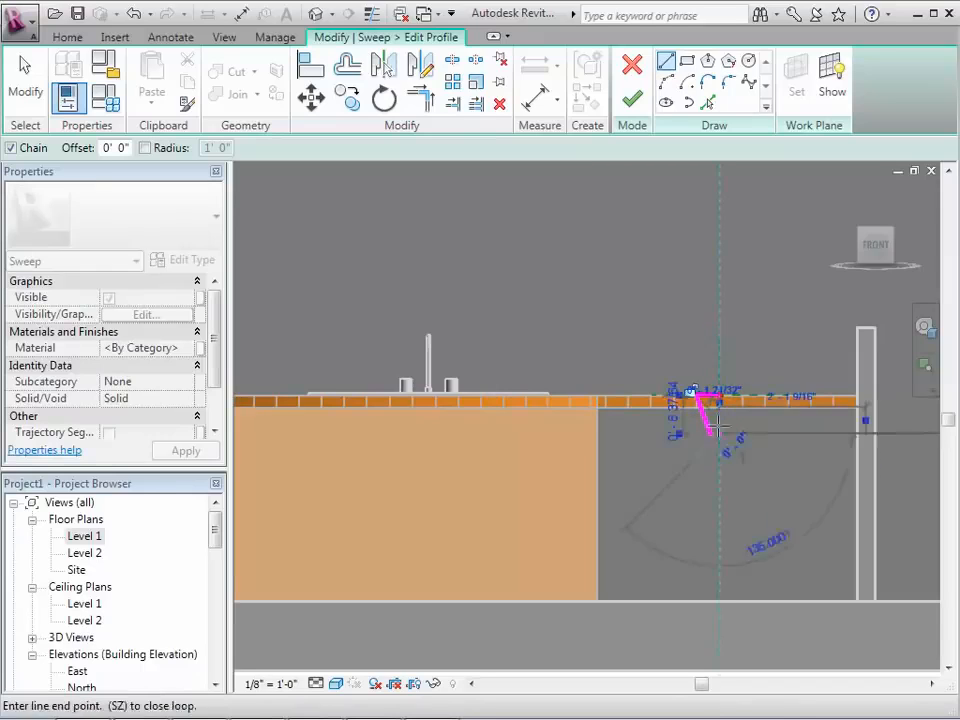
{"action": "left_click", "coordinate": [717, 399]}
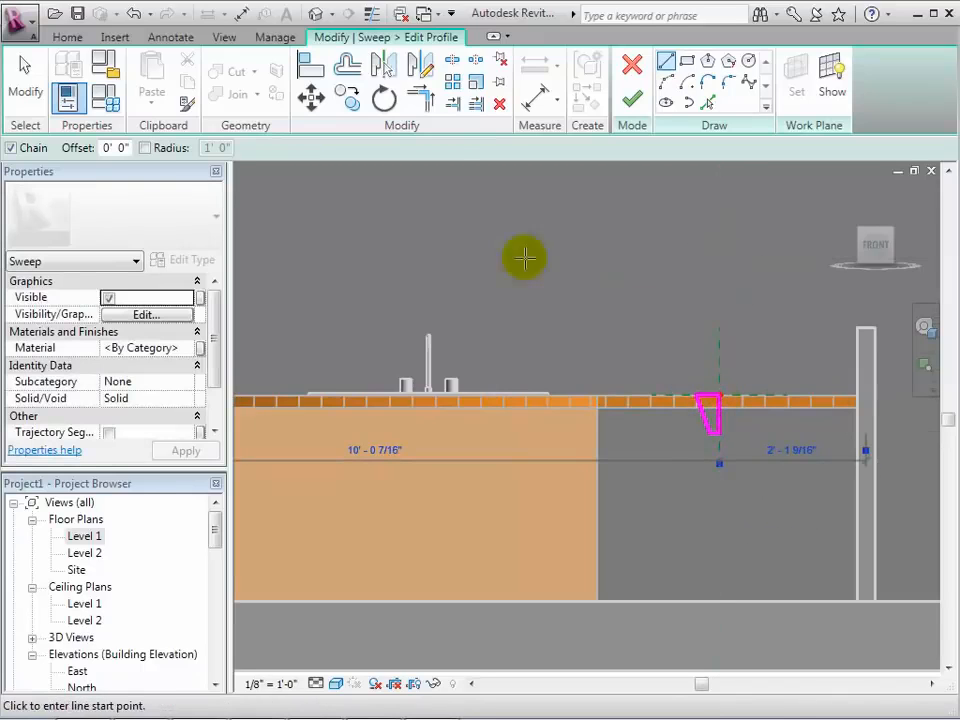
Finish the tapered profile sketch and complete the sweep along the U-shaped counter's inner top edges
{"action": "mouse_move", "coordinate": [218, 347]}
{"action": "left_mouse_down"}
{"action": "mouse_move", "coordinate": [214, 390]}
{"action": "mouse_move", "coordinate": [214, 357]}
{"action": "left_mouse_up"}
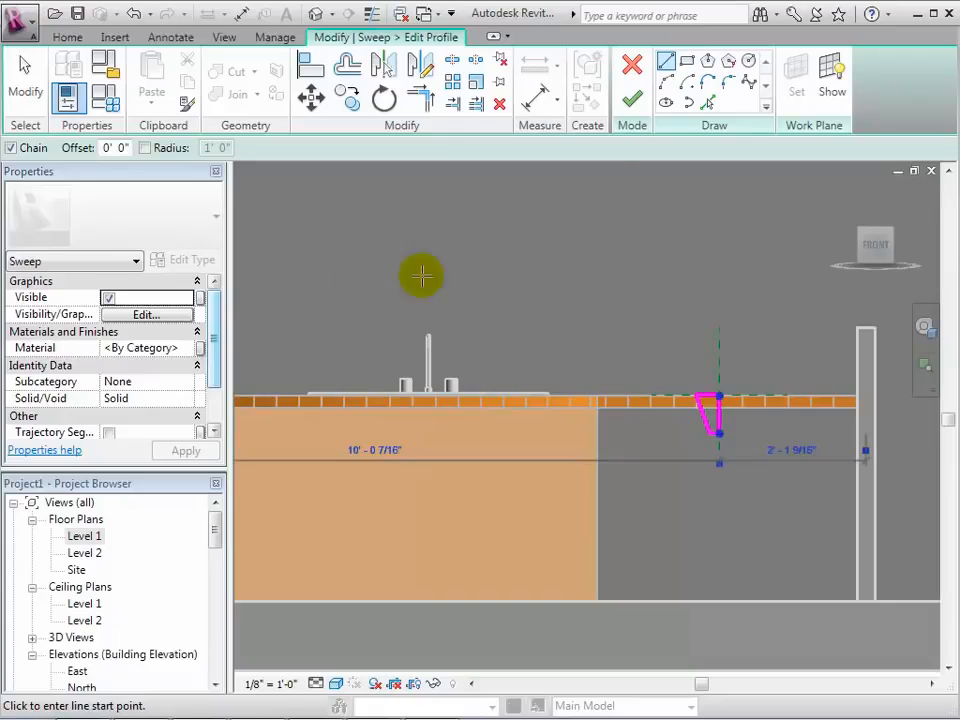
{"action": "left_click", "coordinate": [632, 99]}
{"action": "left_click", "coordinate": [634, 102]}
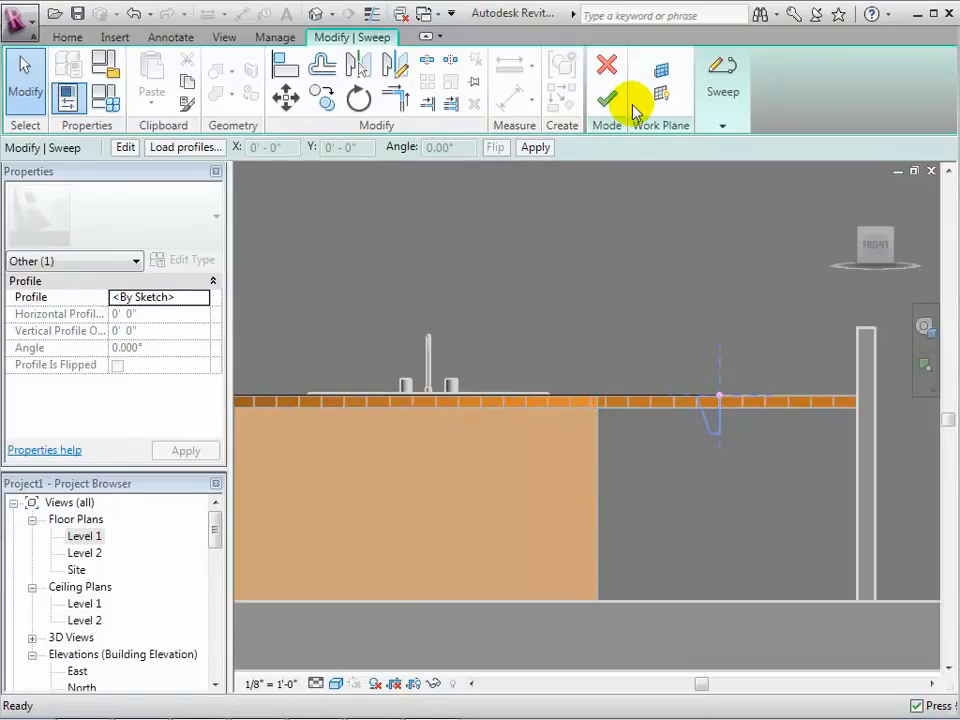
{"action": "left_click", "coordinate": [605, 97]}
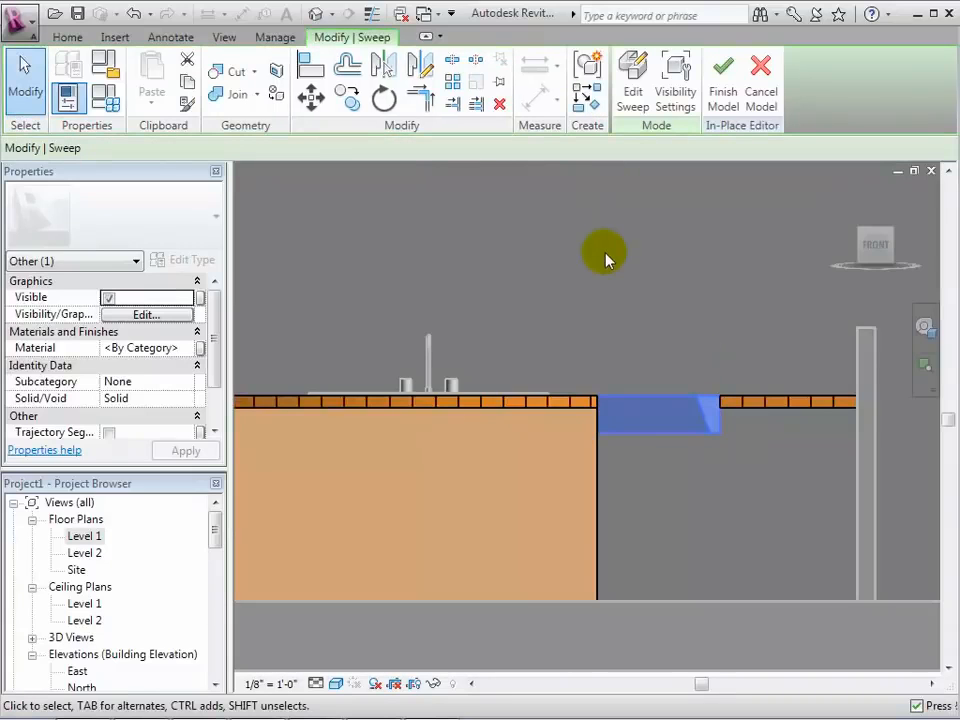
Show the kitchen in the default 3D view and finish the in-place counter model
{"action": "left_click", "coordinate": [317, 15]}
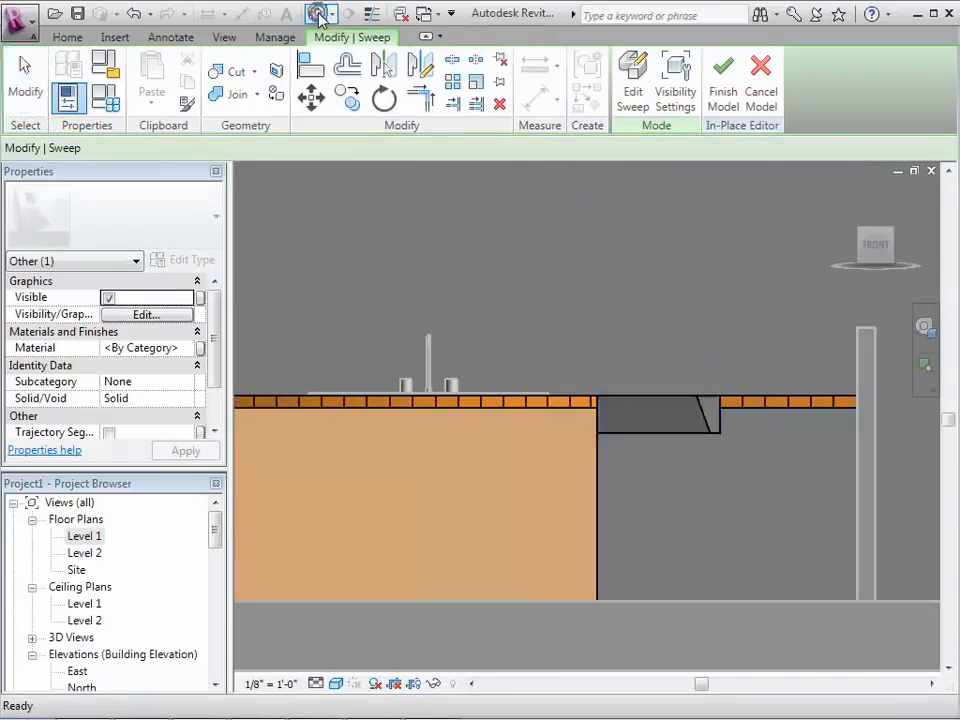
{"action": "left_click_drag", "start_coordinate": [874, 246], "coordinate": [838, 297]}
{"action": "scroll", "coordinate": [569, 361], "scroll_direction": "down", "scroll_amount": 3}
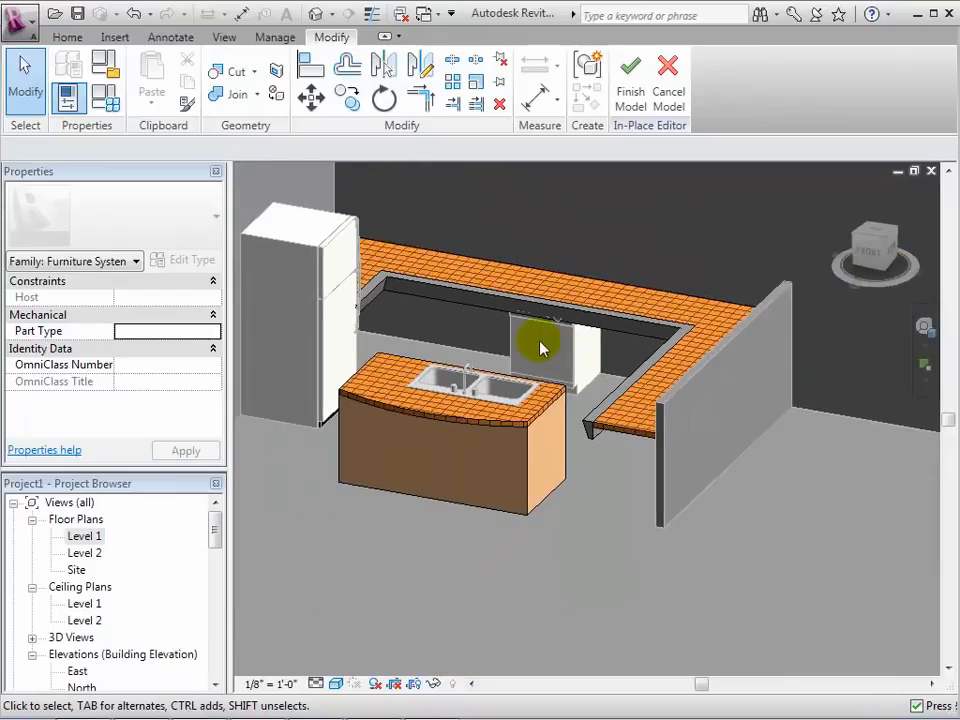
{"action": "scroll", "coordinate": [540, 347], "scroll_direction": "down", "scroll_amount": 4}
{"action": "middle_click_drag", "start_coordinate": [574, 208], "coordinate": [746, 298]}
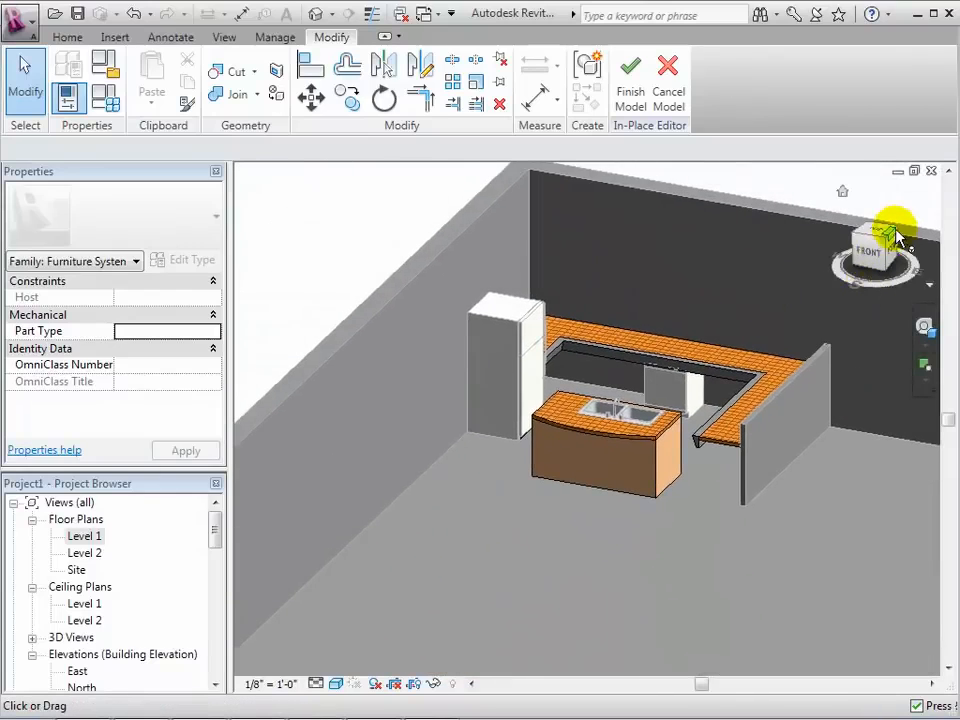
{"action": "left_click_drag", "start_coordinate": [897, 236], "coordinate": [868, 252]}
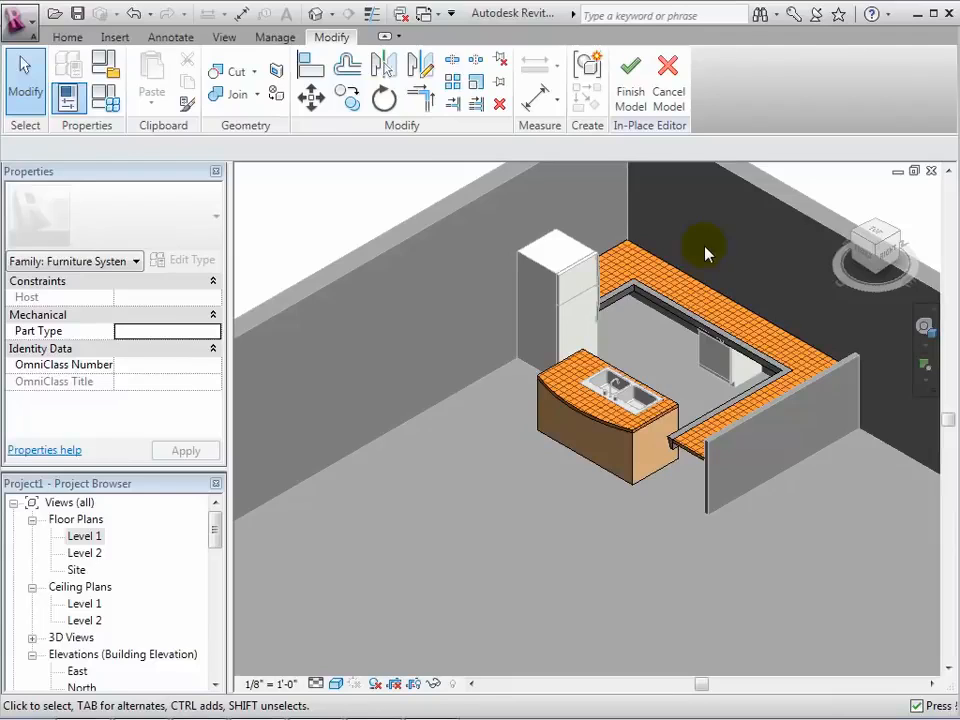
{"action": "left_click", "coordinate": [631, 85]}
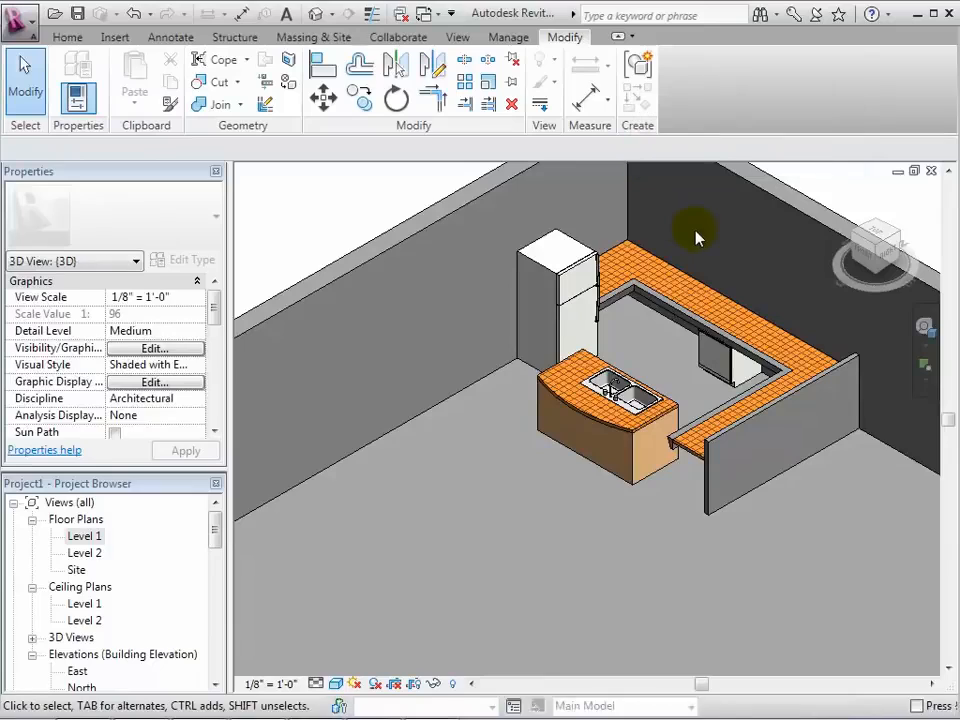